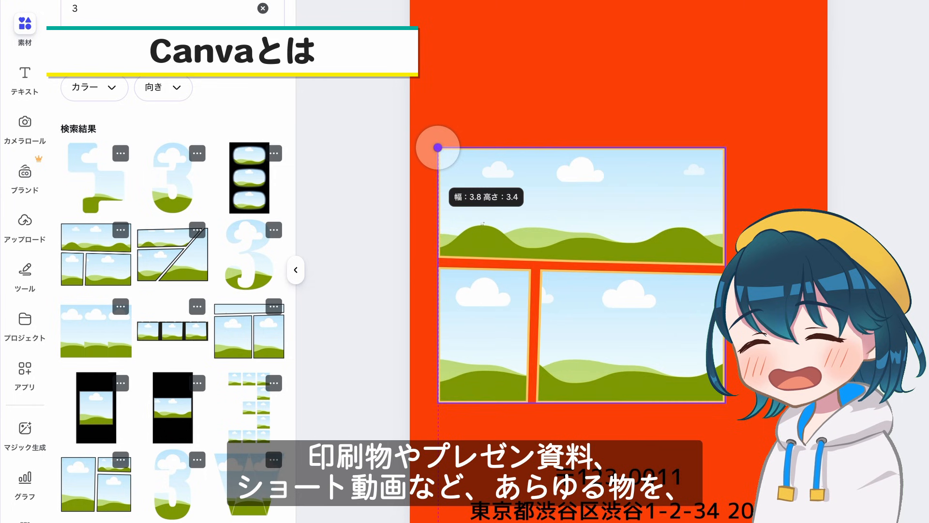
Enlarge the three-panel image frame so it spans nearly the full width of the card.
left_click_drag(438, 149, 431, 135)
left_click_drag(721, 135, 804, 72)
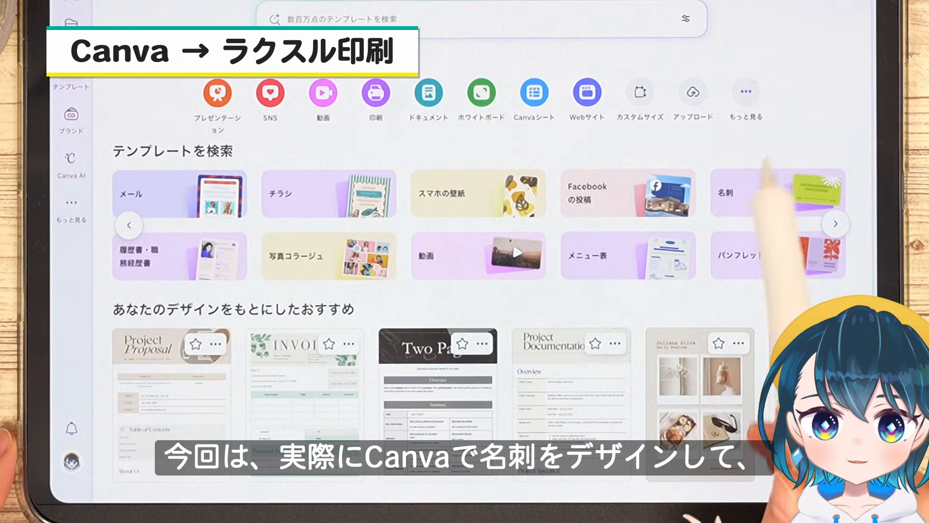
Open the 名刺 template category and look through the business card designs.
left_click(786, 201)
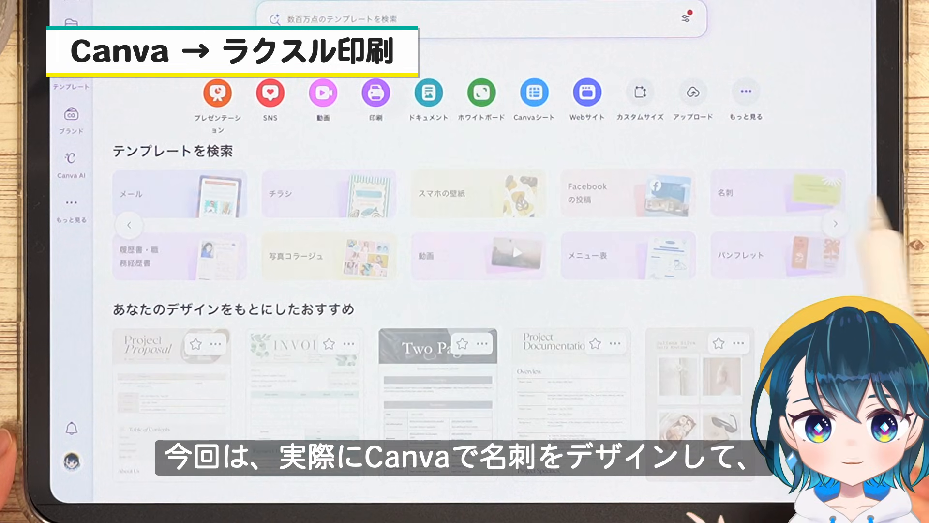
scroll(823, 232, "down", 3)
scroll(786, 200, "down", 5)
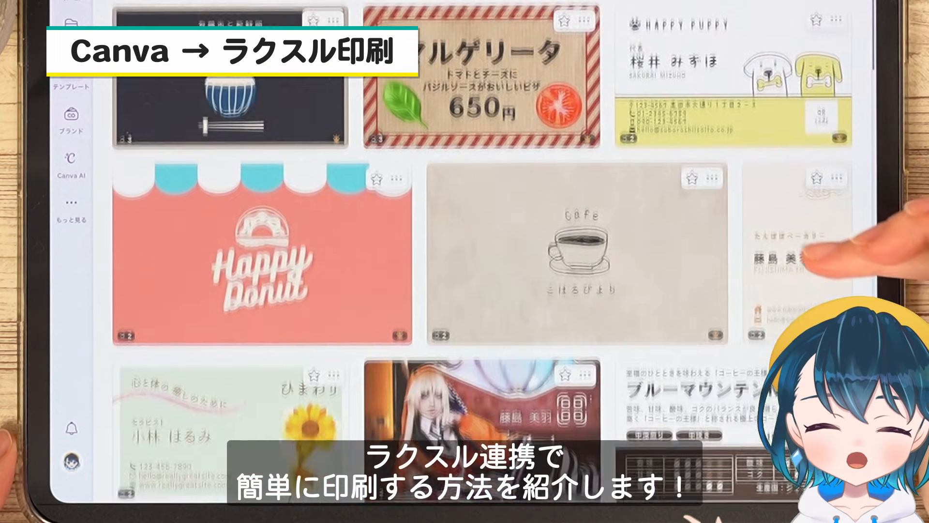
scroll(866, 251, "down", 5)
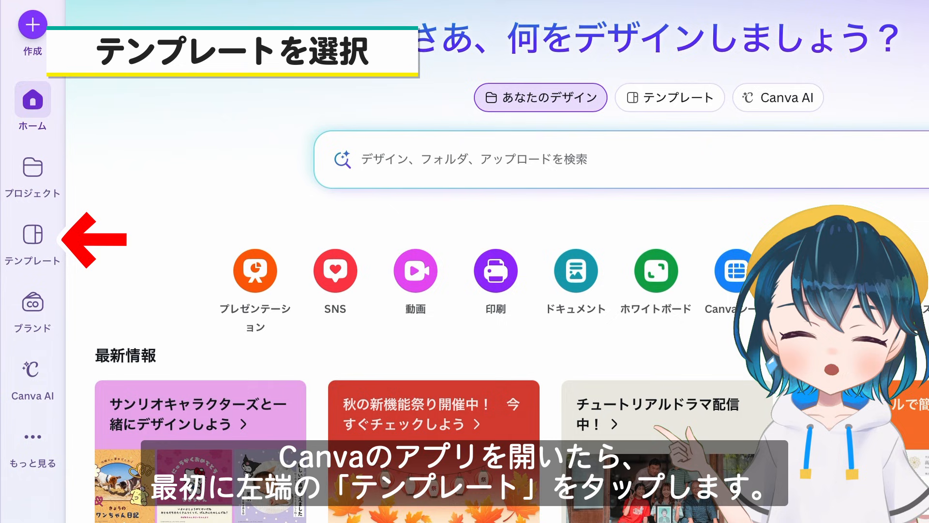
Browse the 名刺 designs in the template library and open the スタイル filter options.
left_click(33, 243)
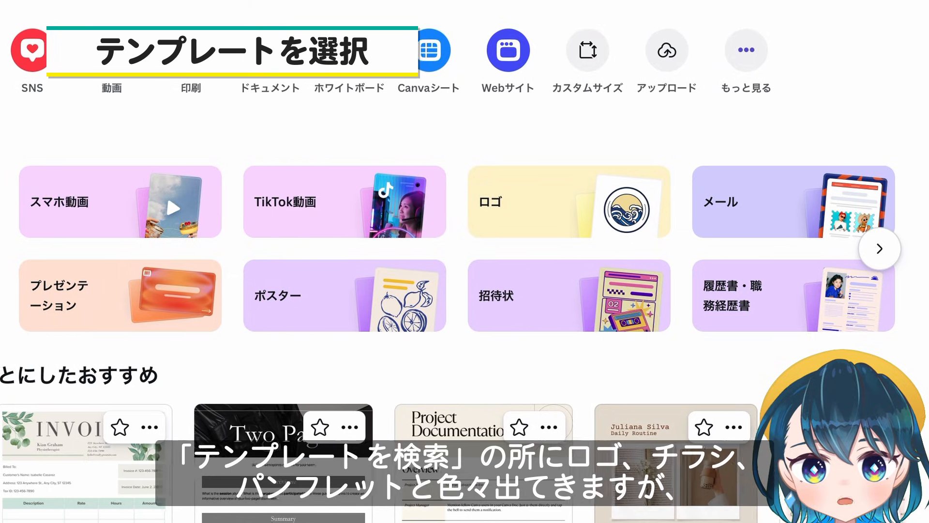
left_click(875, 249)
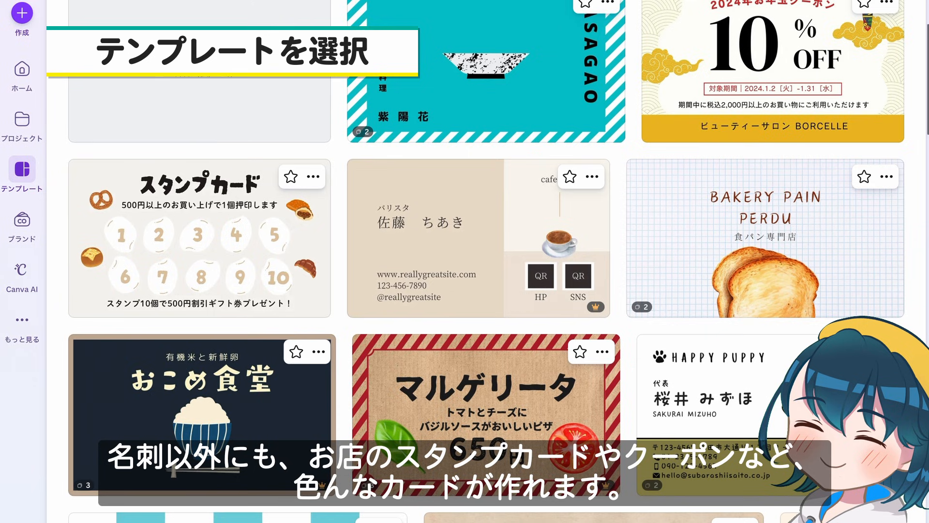
scroll(486, 261, "down", 10)
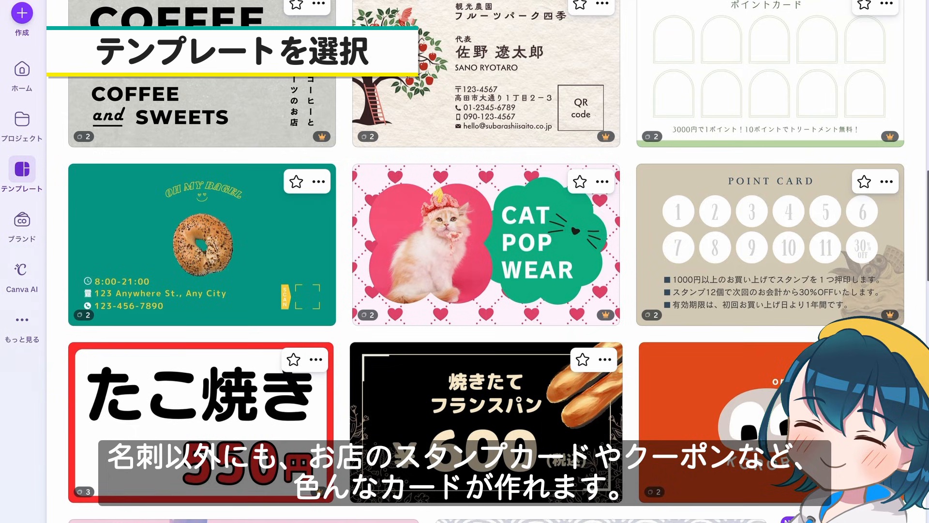
scroll(486, 262, "down", 10)
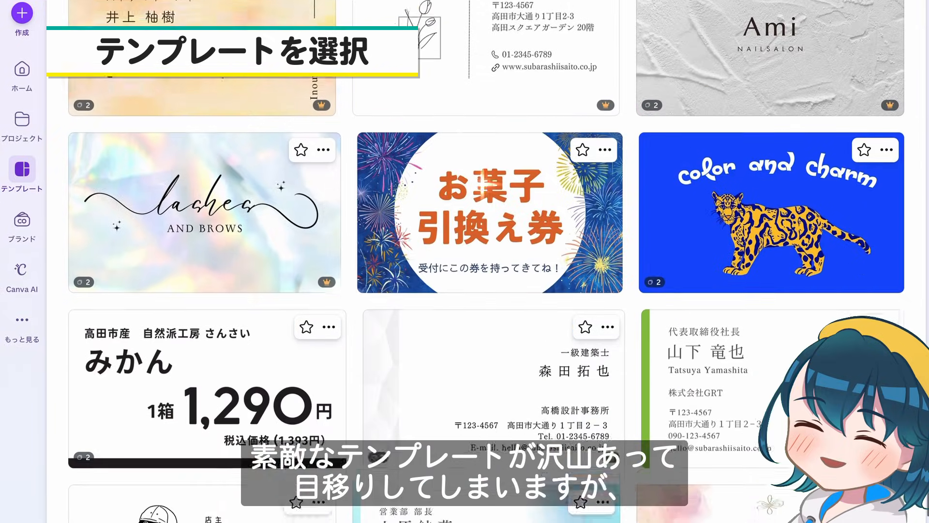
scroll(486, 261, "down", 10)
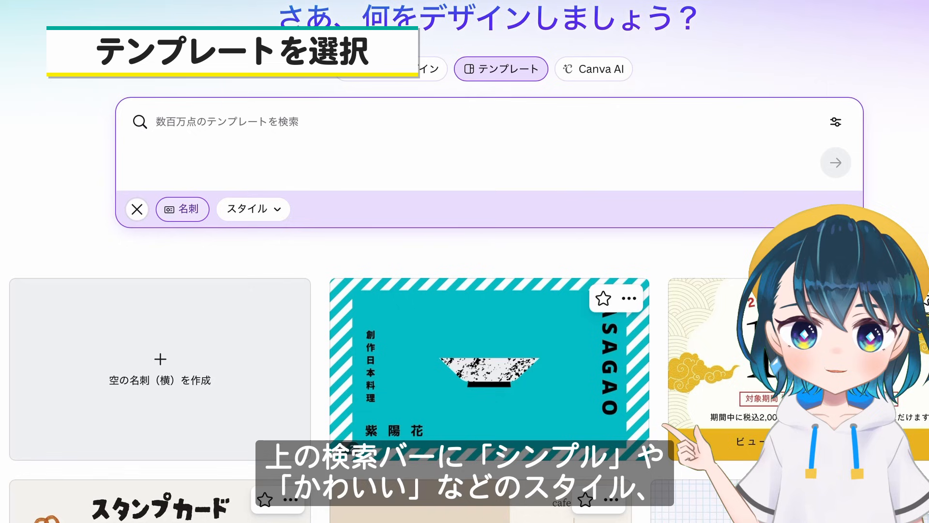
left_click(253, 209)
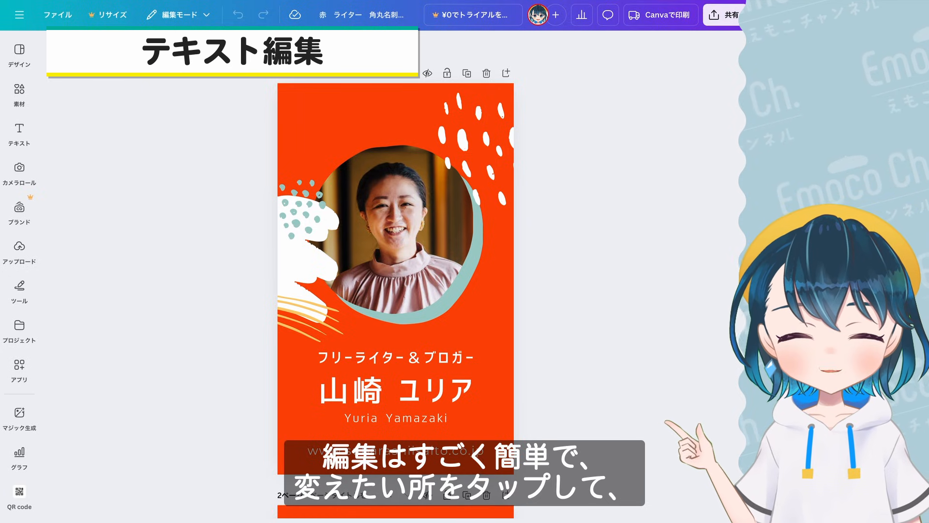
Replace the sample name on the front of the card with the cardholder's own name.
left_click(468, 372)
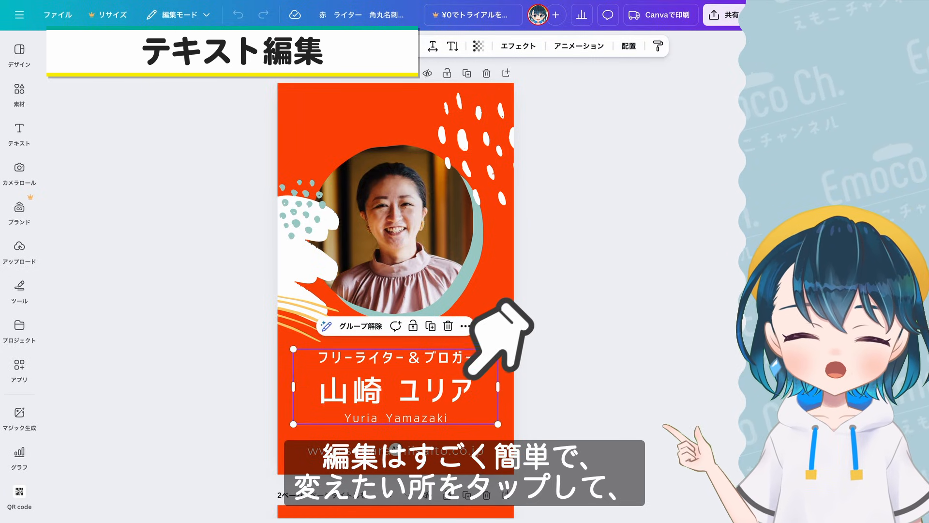
left_click(468, 380)
left_click(469, 380)
type("えもこ")
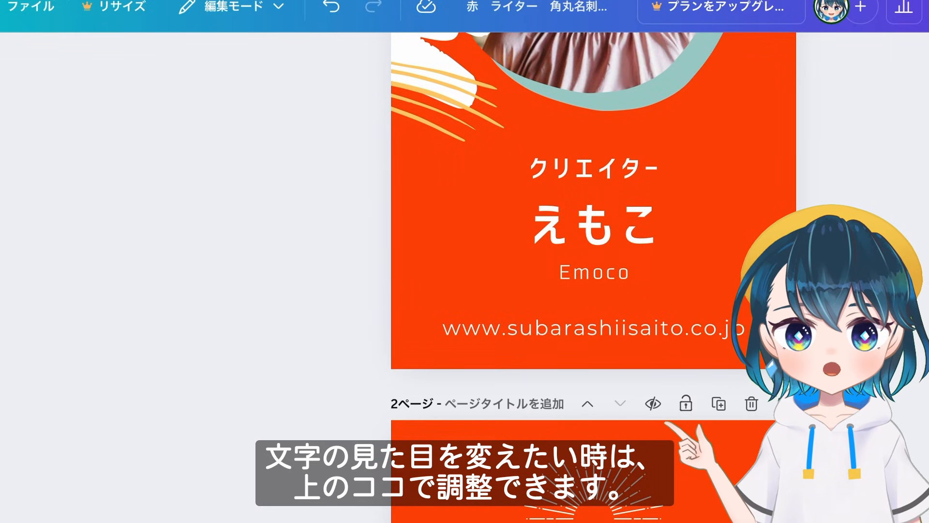
Change the font of the name on the front of the card to にくまる.
left_click(594, 223)
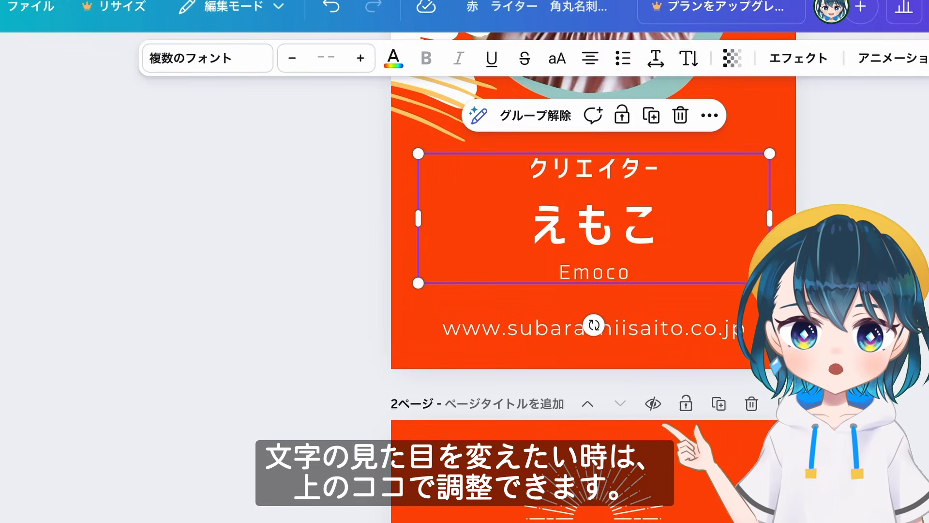
left_click(207, 58)
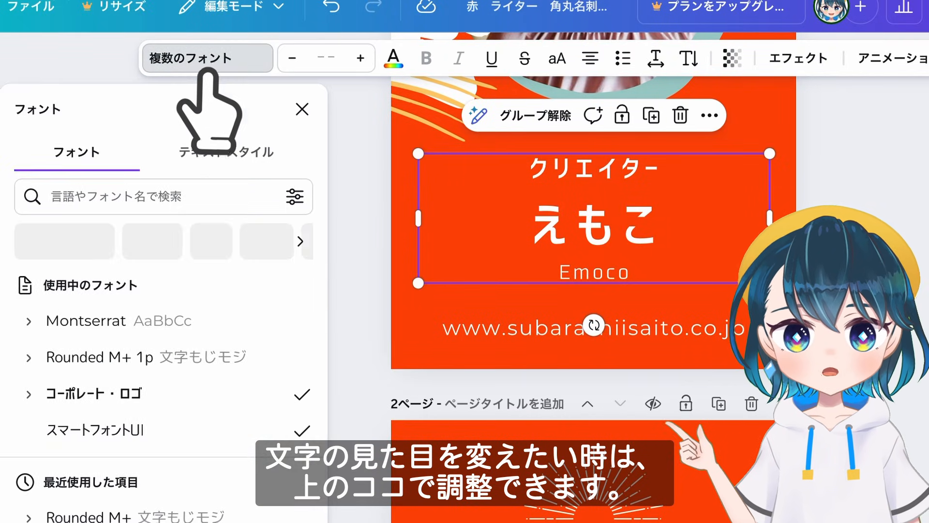
left_click(118, 386)
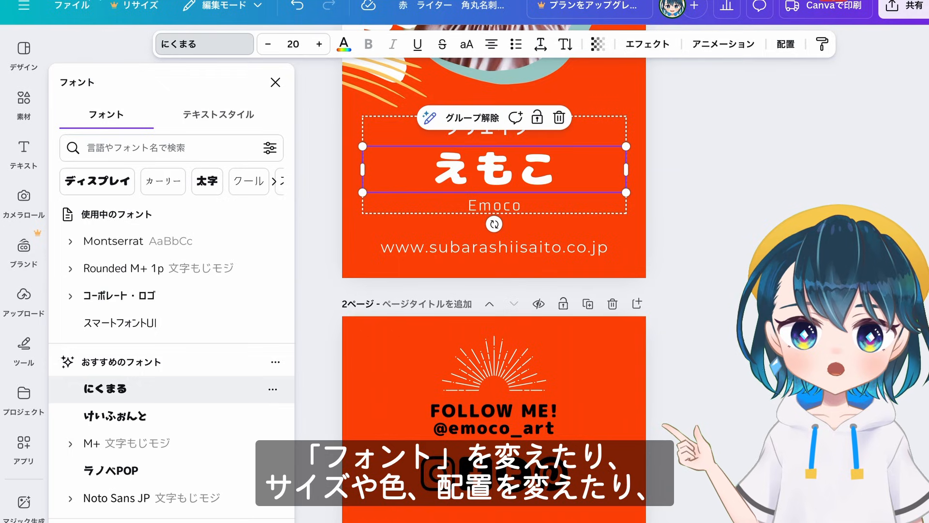
scroll(172, 339, "down", 3)
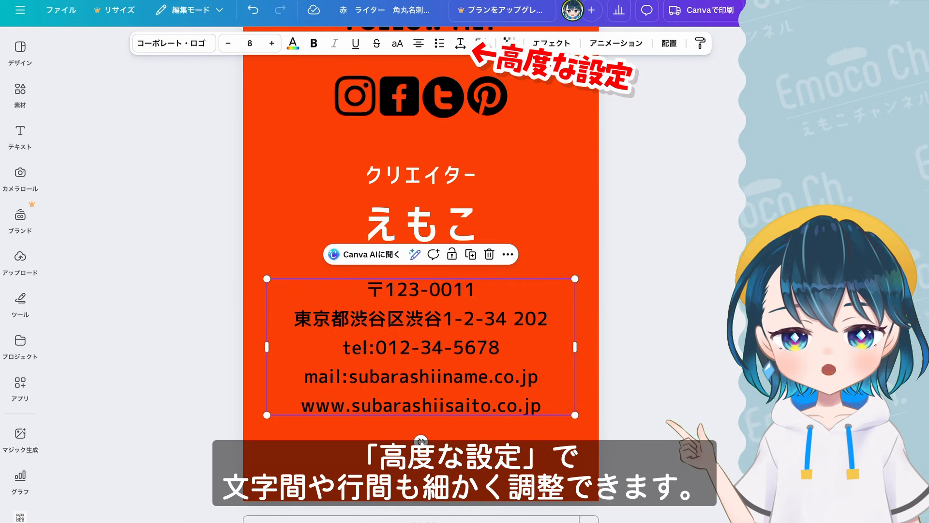
Adjust the letter spacing and reduce the line spacing of the contact details text on the back of the card.
left_click(460, 44)
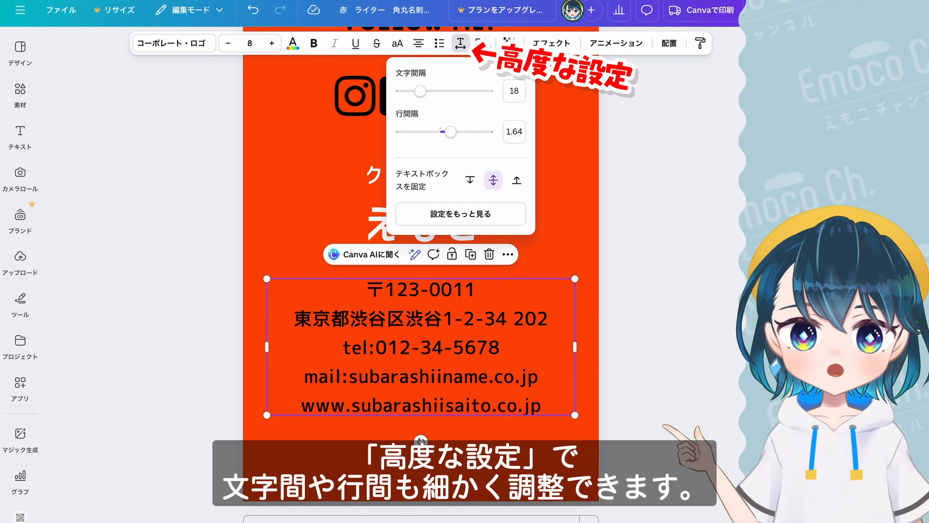
left_click_drag(420, 91, 419, 91)
mouse_move(450, 131)
left_mouse_down()
mouse_move(474, 132)
mouse_move(440, 132)
left_mouse_up()
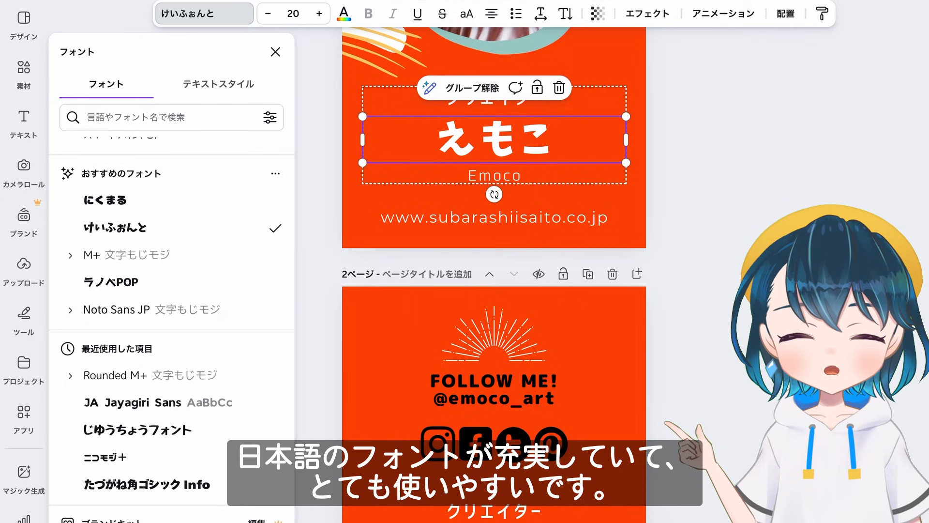
Try the M+ and Noto Sans JP fonts on the name on the front of the card.
left_click(125, 228)
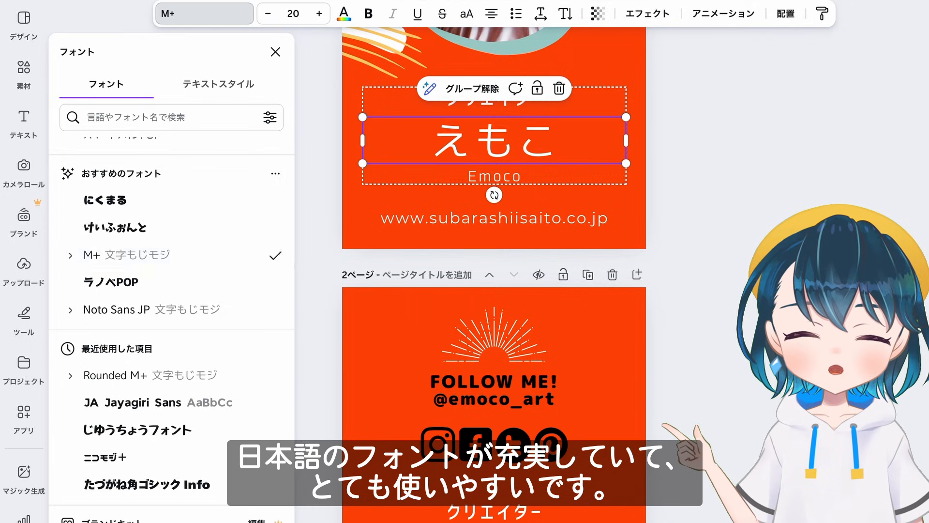
left_click(105, 311)
scroll(171, 290, "down", 10)
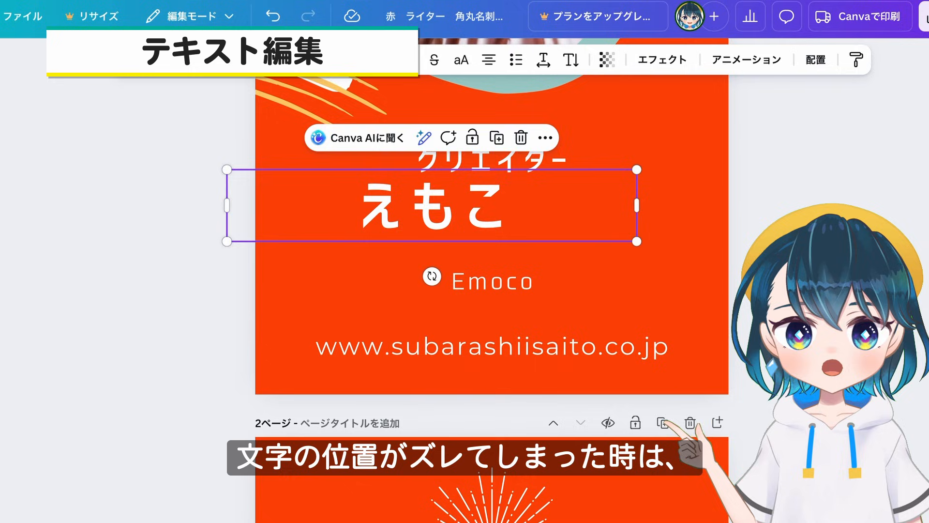
Select the name, job title, romanized name and website lines together and align them to the centre.
left_click_drag(432, 205, 425, 223)
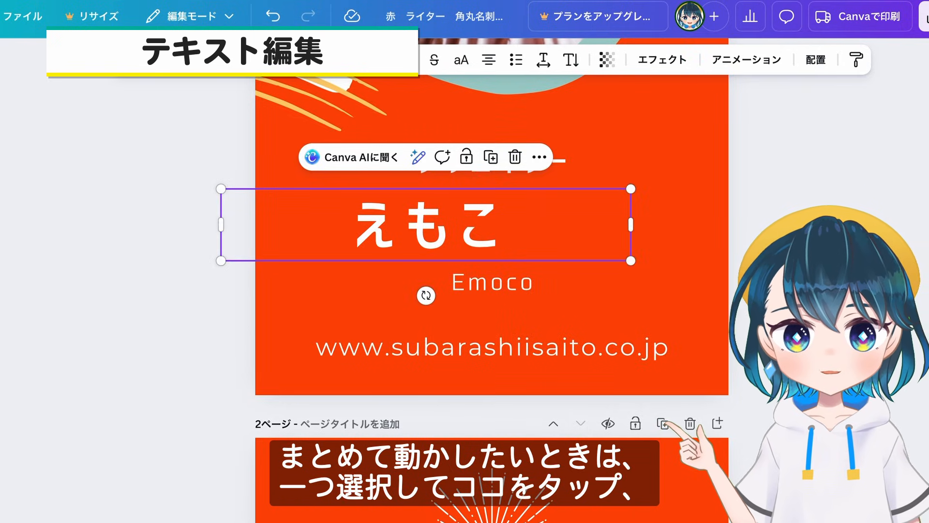
left_click(539, 157)
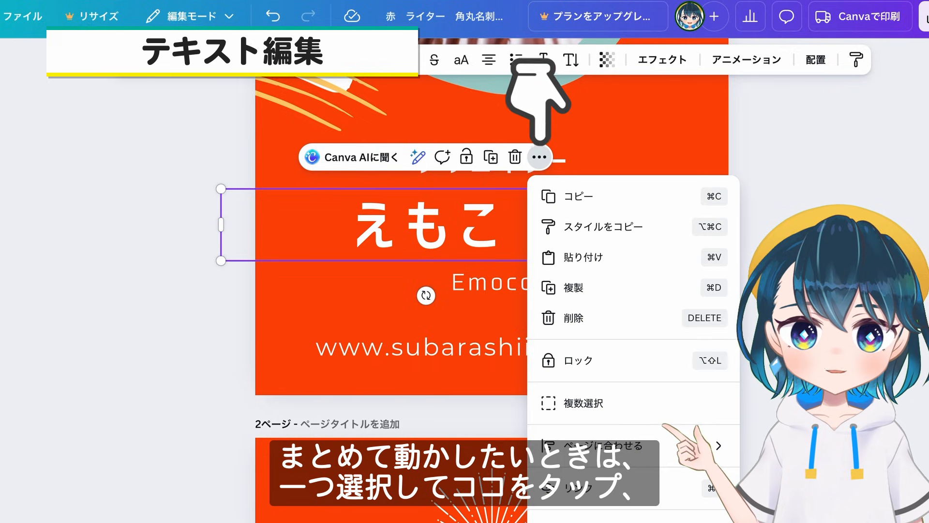
left_click(583, 403)
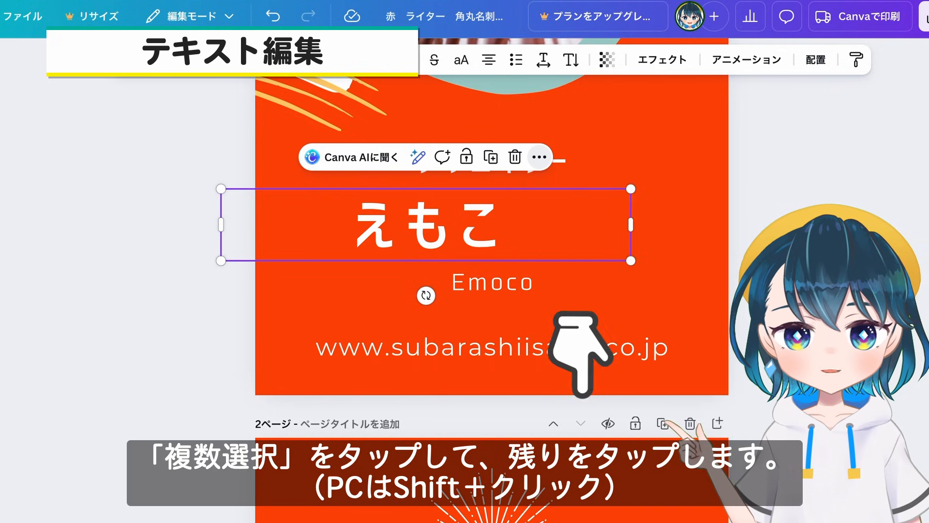
left_click(491, 282)
left_click(492, 161)
left_click(492, 347)
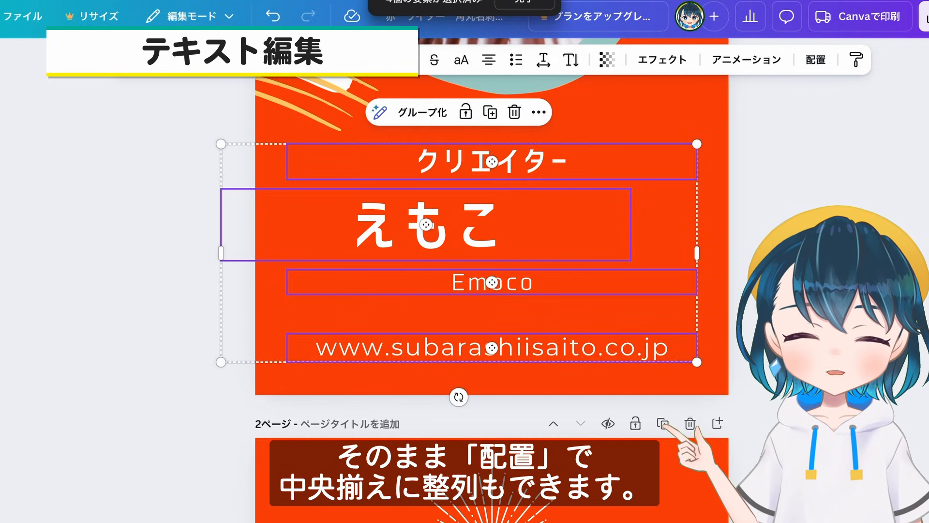
left_click(815, 59)
left_click(175, 326)
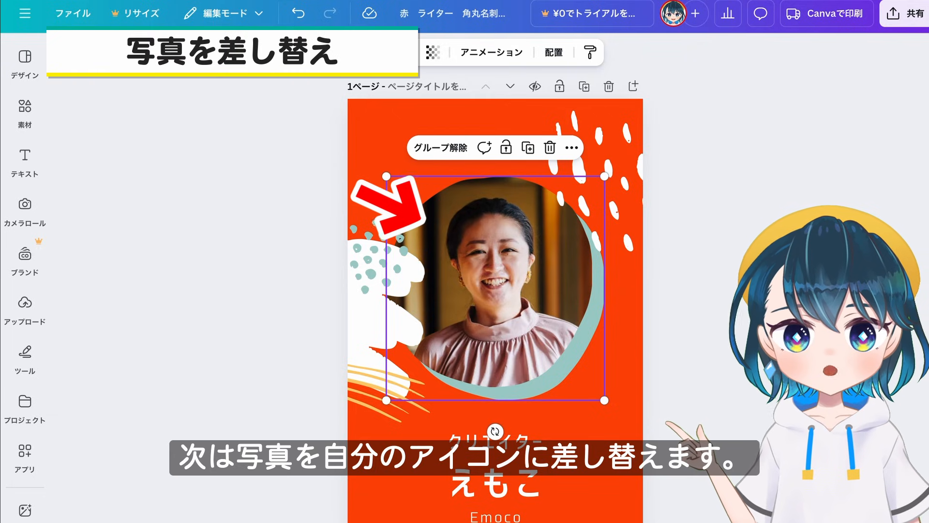
Upload the icon image and place it over the profile photo on the front page to replace it.
left_click(24, 308)
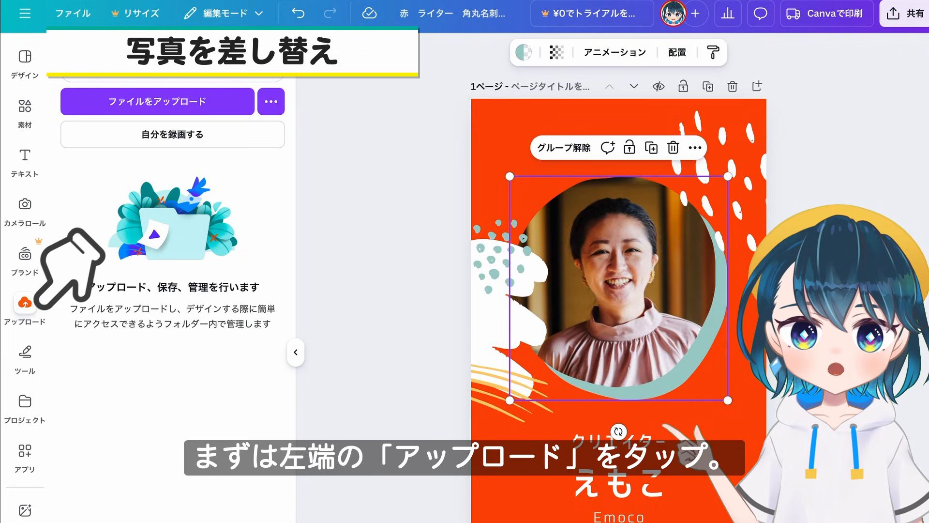
left_click(153, 102)
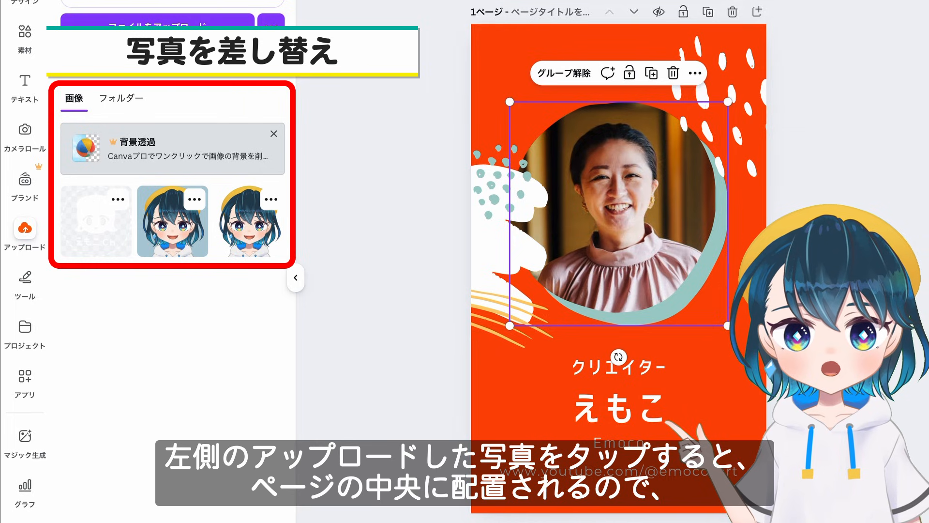
left_click(249, 221)
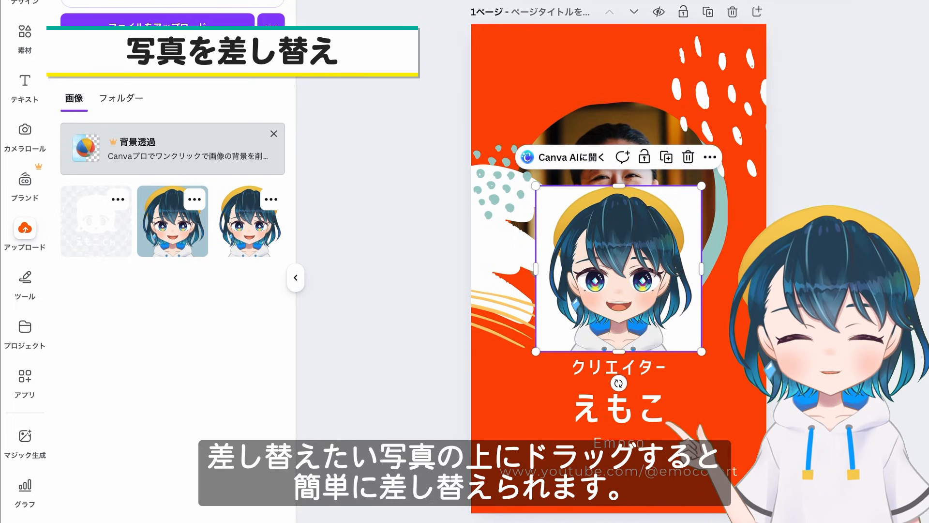
left_click_drag(618, 268, 619, 208)
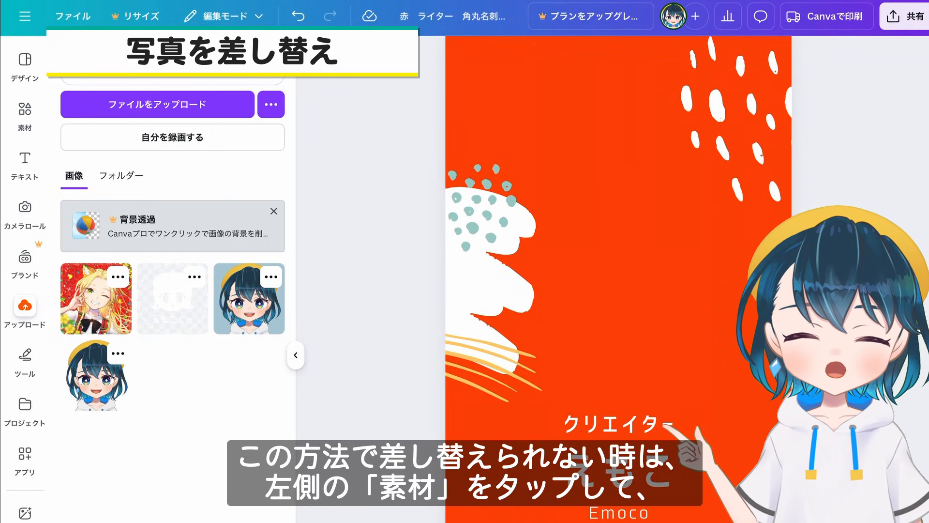
Add a scalloped round frame from the フレーム elements to the front page and fill it with the uploaded character image.
left_click(24, 115)
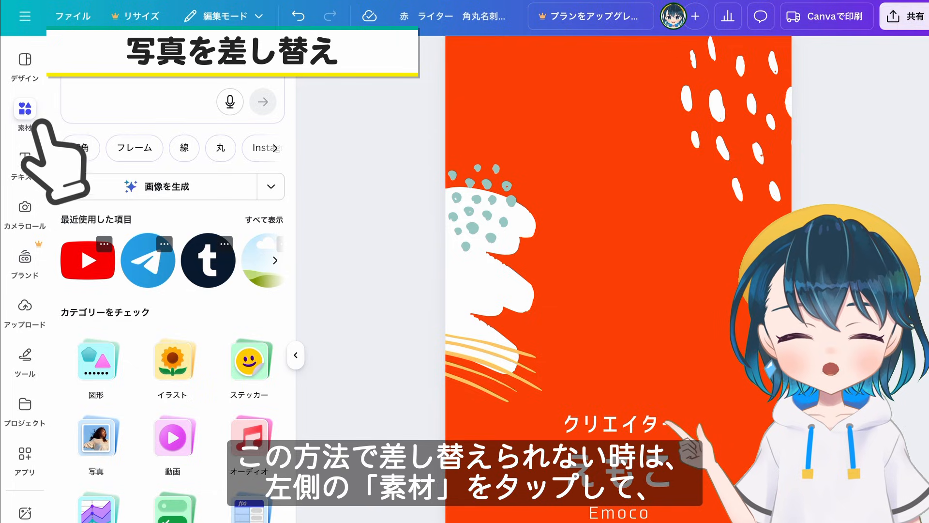
scroll(172, 314, "down", 1)
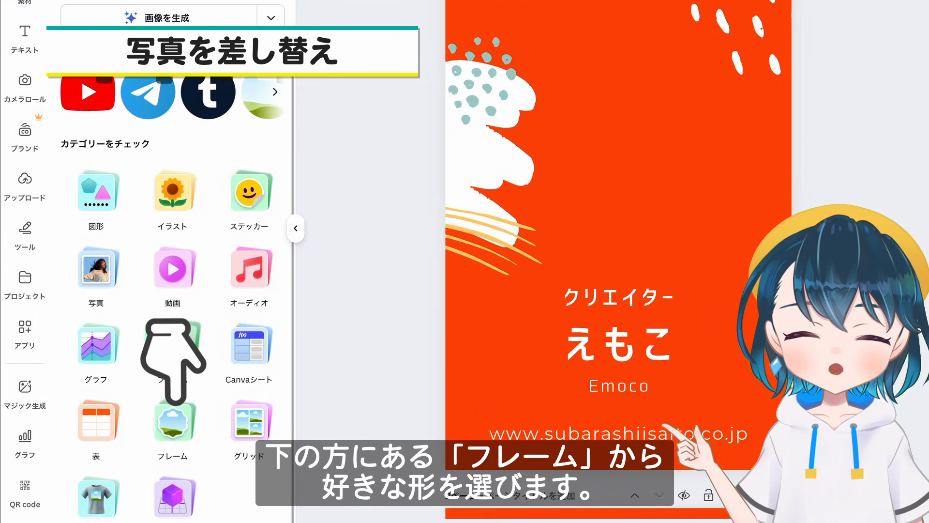
left_click(172, 420)
scroll(173, 290, "down", 6)
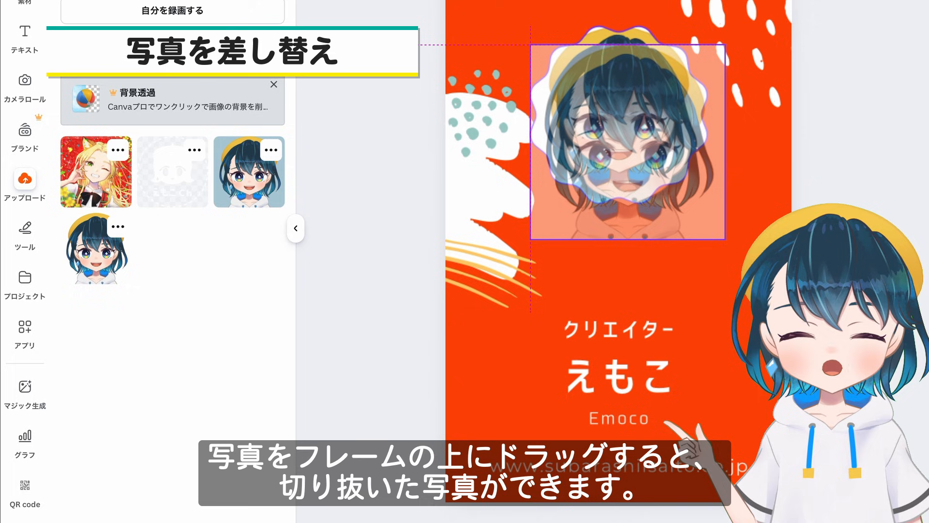
left_click_drag(628, 142, 628, 141)
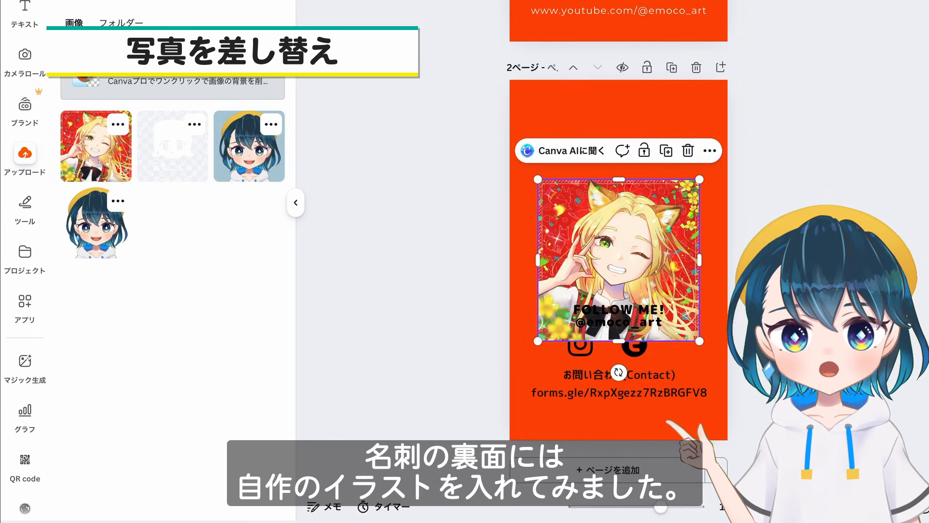
Move the illustration to the upper edge of the back page and enlarge it to the full card width.
left_click_drag(618, 260, 590, 160)
left_click_drag(671, 240, 727, 297)
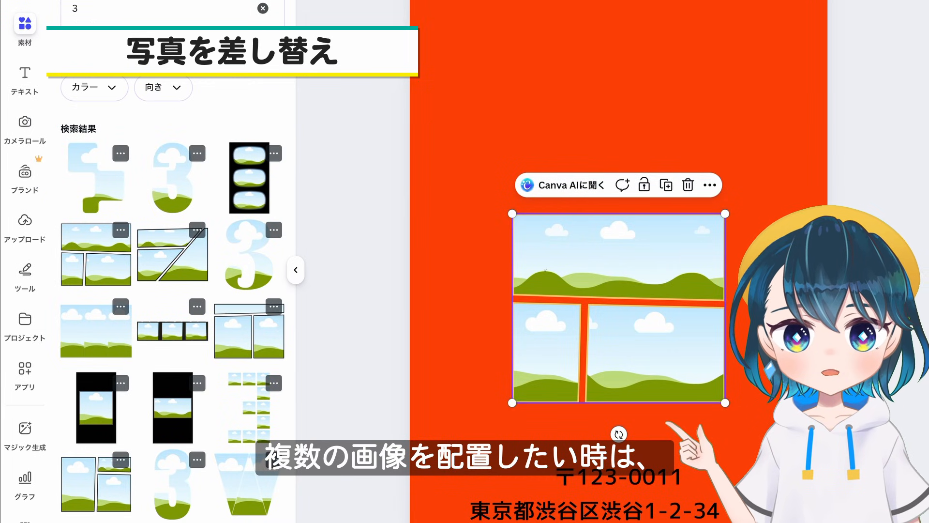
Enlarge the three-panel image frame above the address text to about 4.9 wide and 4.4 high.
left_click_drag(512, 213, 431, 141)
left_click_drag(724, 140, 804, 72)
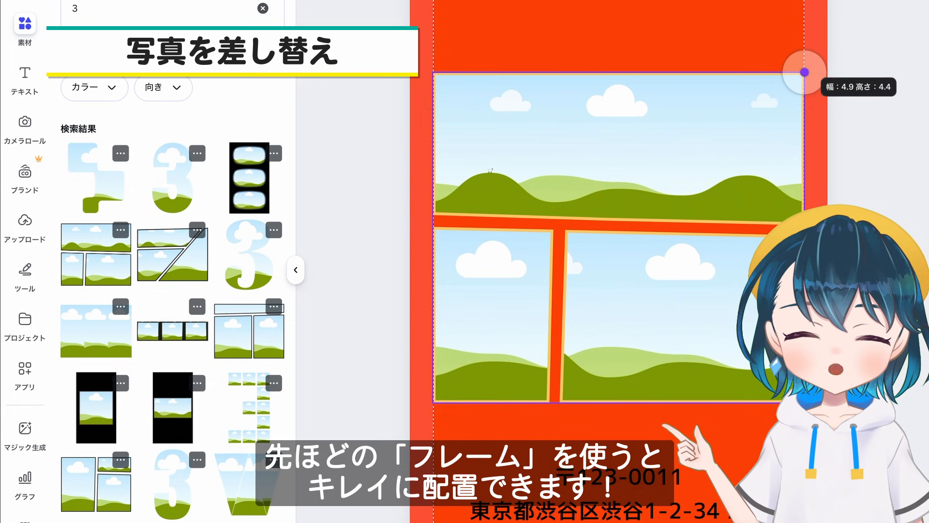
Fill the three-panel frame on the back page with uploaded illustrations and adjust how the picture sits in the upper panel.
left_click(25, 227)
left_click(114, 215)
left_click_drag(619, 283, 619, 208)
double_click(620, 154)
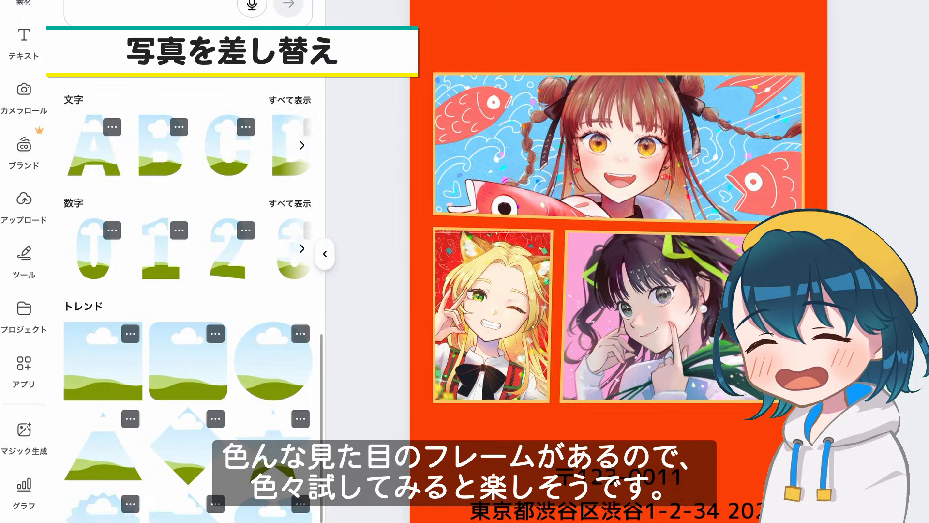
Move the SNS icons, the FOLLOW ME! text with its handle and the sunburst down to just above the contact text.
left_click_drag(362, 174, 364, 324)
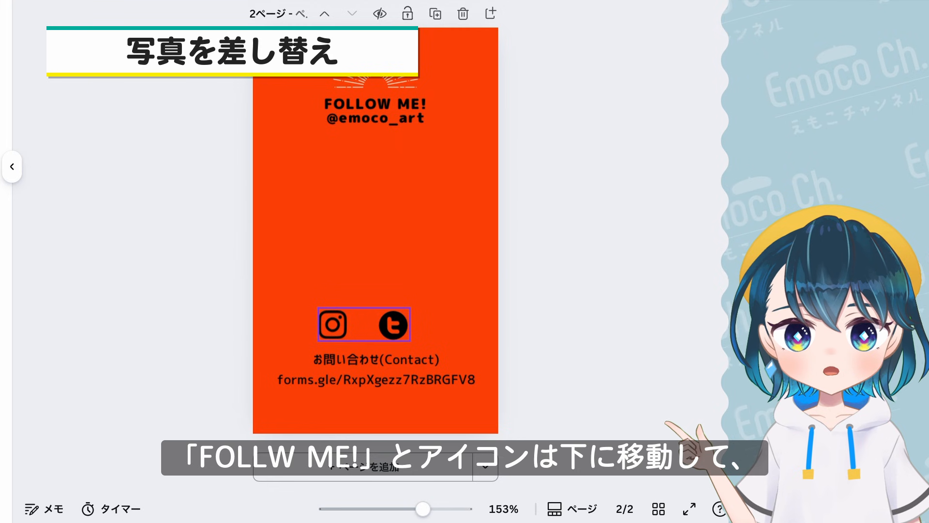
left_click_drag(376, 111, 377, 293)
left_click(376, 73)
left_click_drag(376, 73, 377, 243)
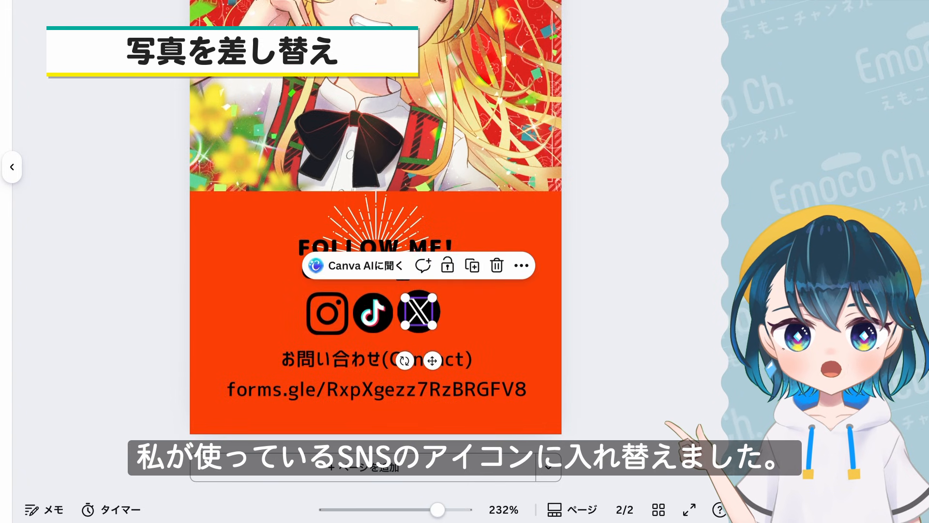
left_click(624, 309)
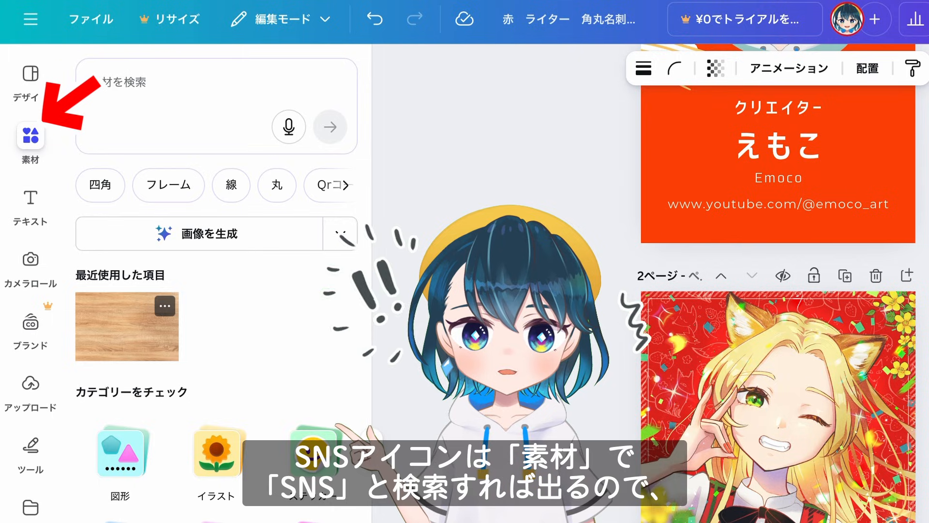
Search the illustration elements for "sns アイコン" and "YouTube" and look through the available icons.
type("sns　アイコン")
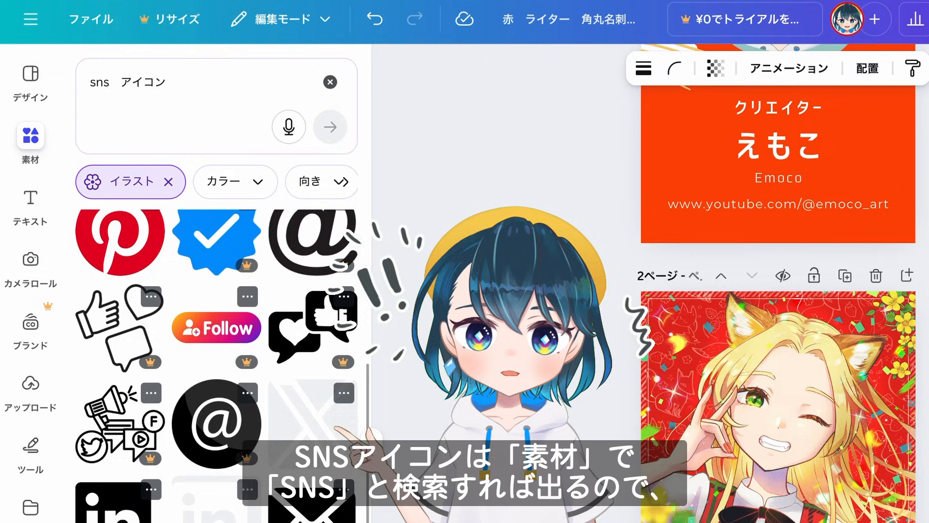
scroll(217, 363, "up", 5)
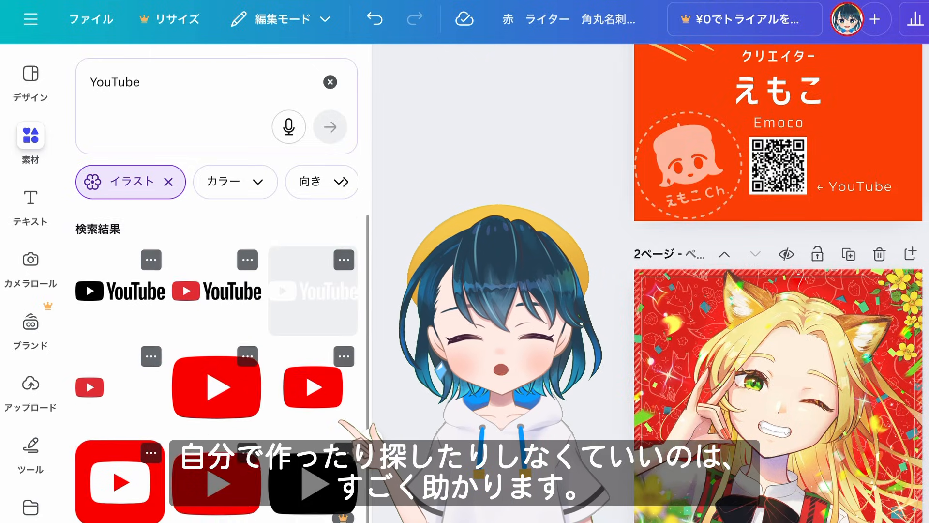
scroll(216, 363, "down", 5)
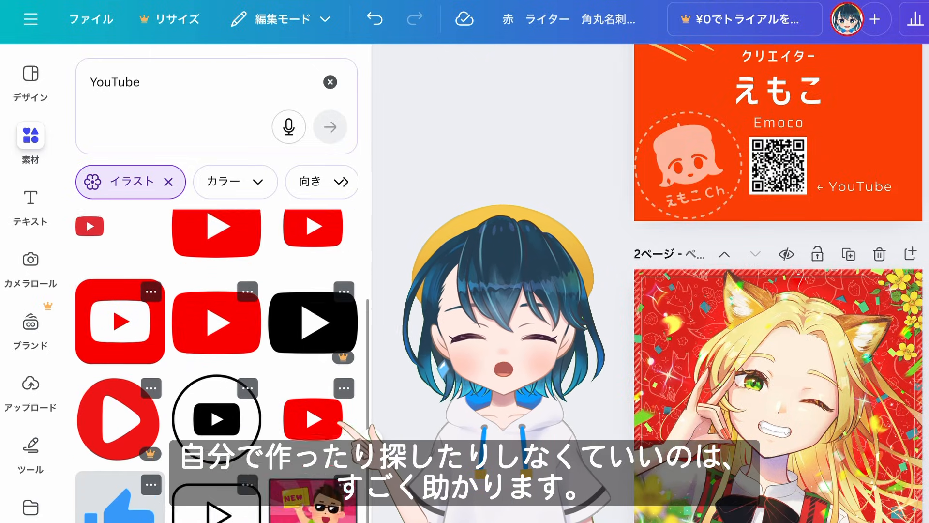
scroll(216, 363, "up", 5)
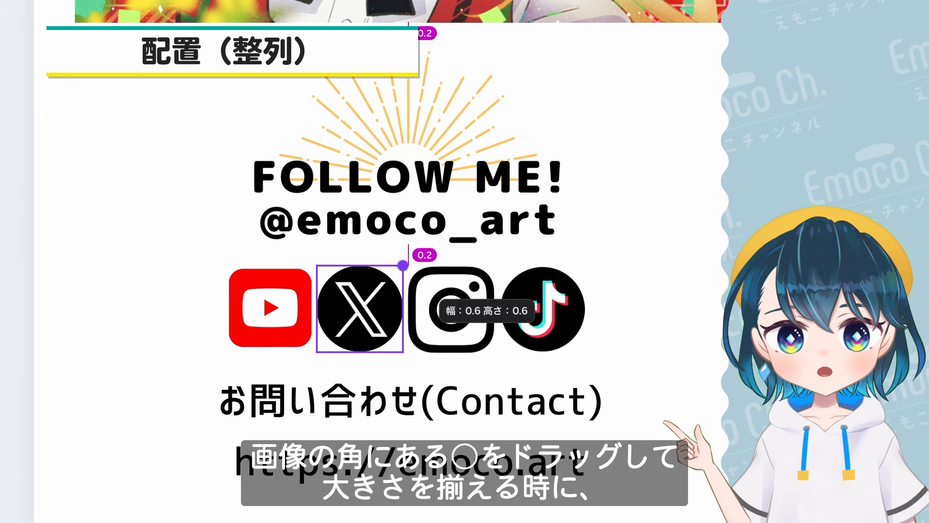
Resize the X and YouTube icons on the back page to match the size of the Instagram and TikTok icons.
left_click_drag(403, 265, 401, 266)
left_click(270, 308)
left_click_drag(229, 348, 226, 352)
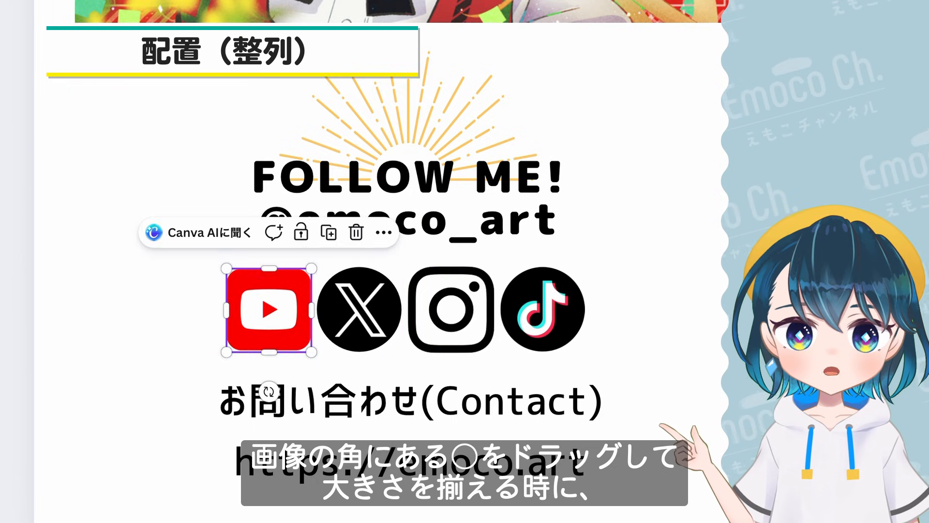
left_click_drag(311, 268, 313, 266)
left_click(359, 309)
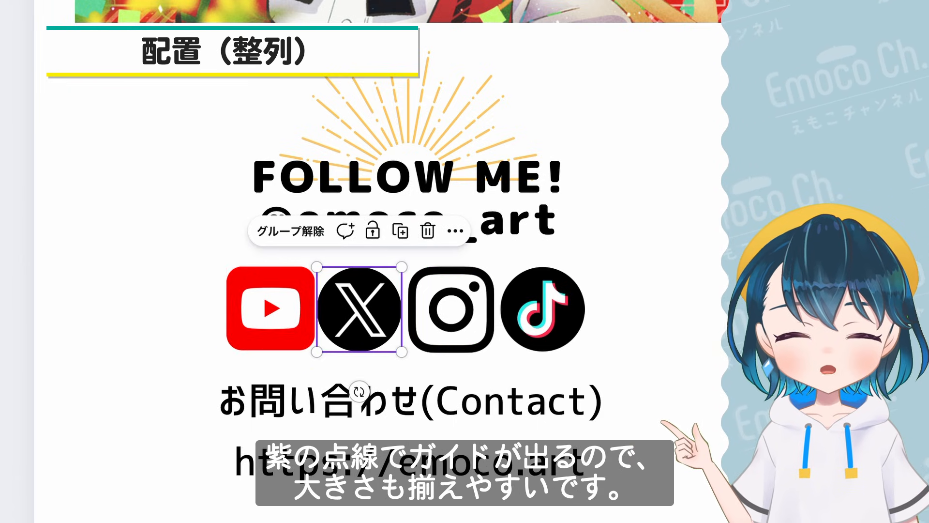
Shift the YouTube icon slightly away from the X icon and space the four SNS icons evenly with 均等配置.
left_click(270, 308)
left_click_drag(270, 308, 267, 308)
left_click(451, 309)
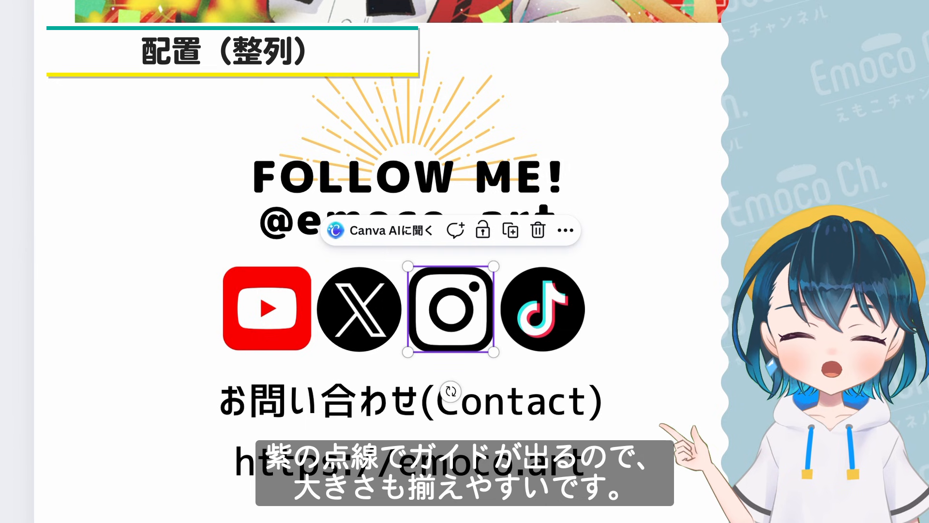
left_click(542, 309)
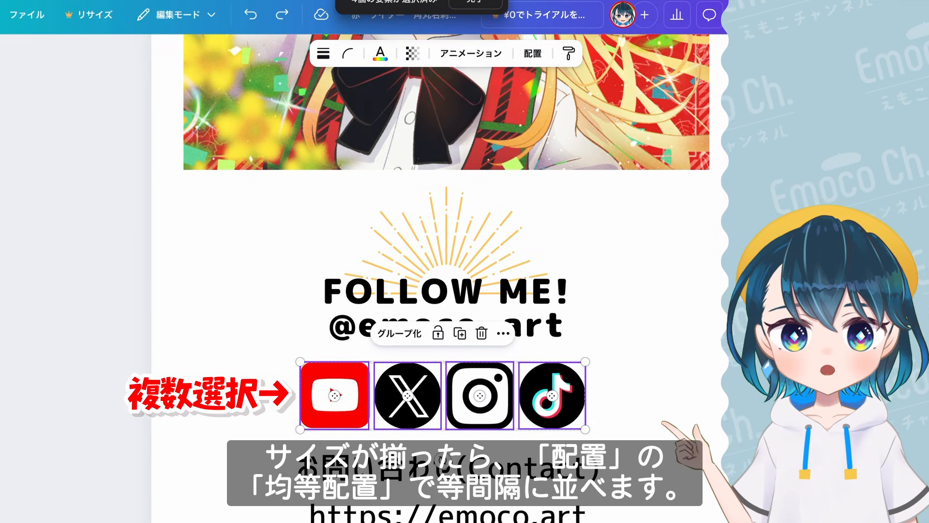
left_click(532, 54)
left_click(69, 390)
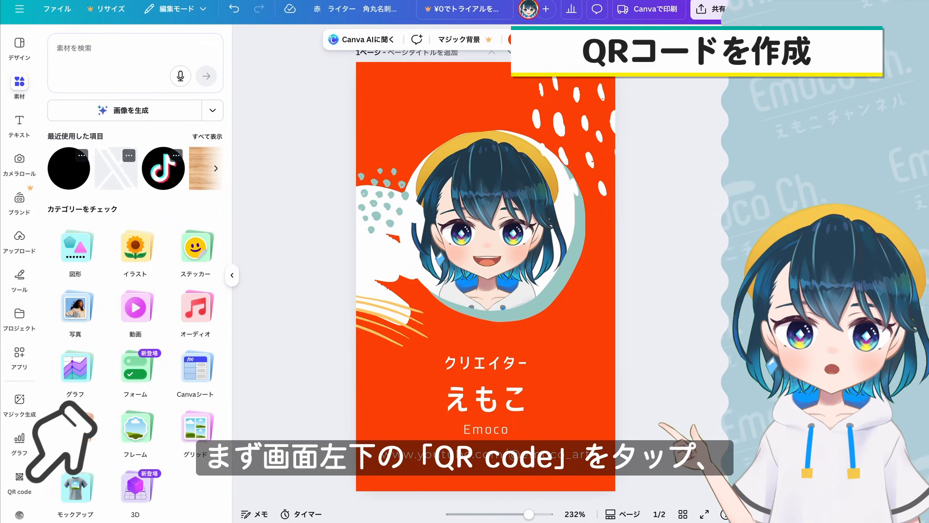
Generate a QR code on the front page from the copied YouTube channel URL.
left_click(19, 482)
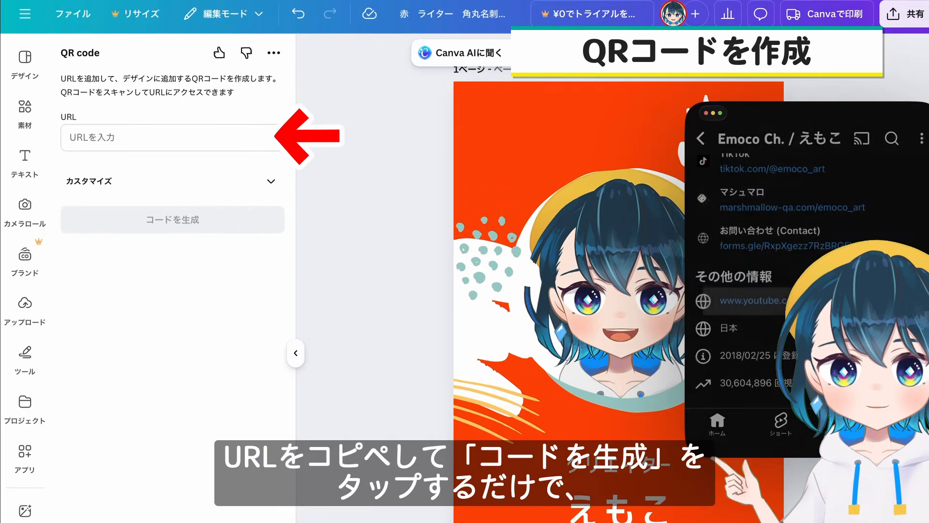
left_click(145, 138)
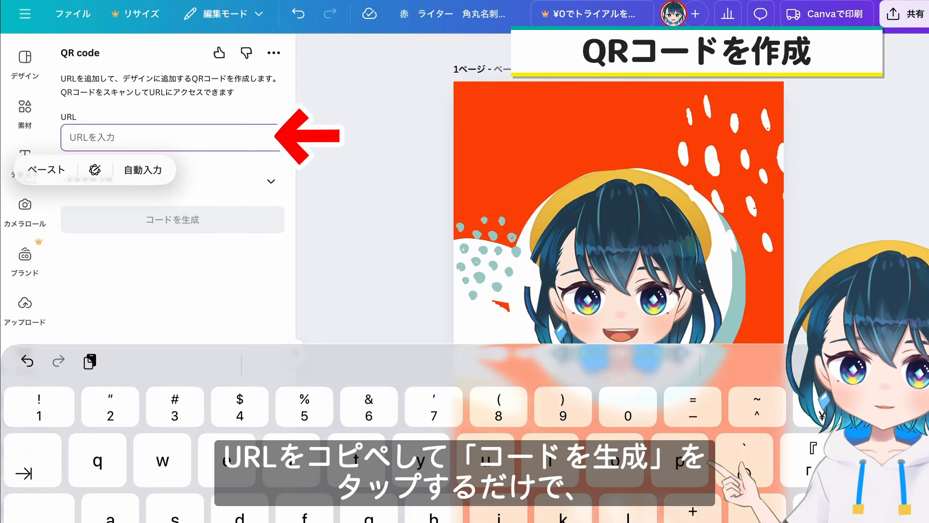
left_click(47, 170)
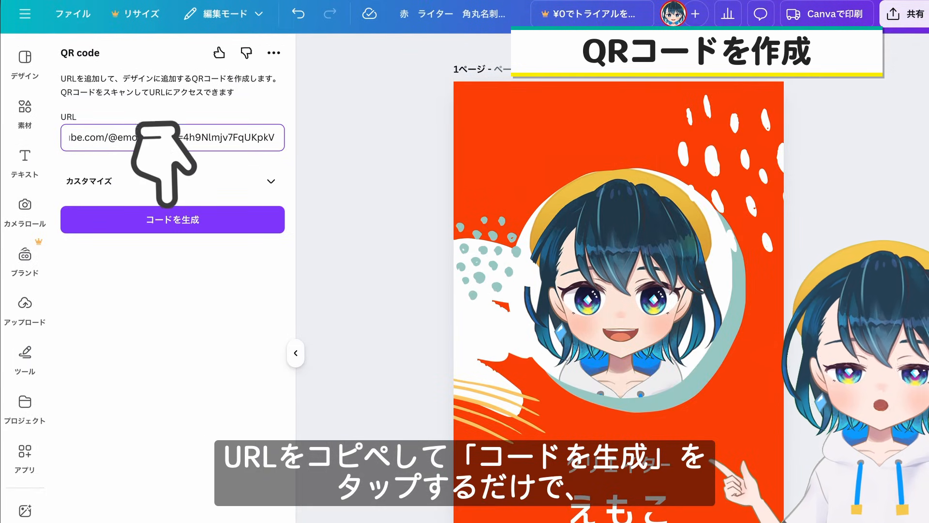
left_click(172, 220)
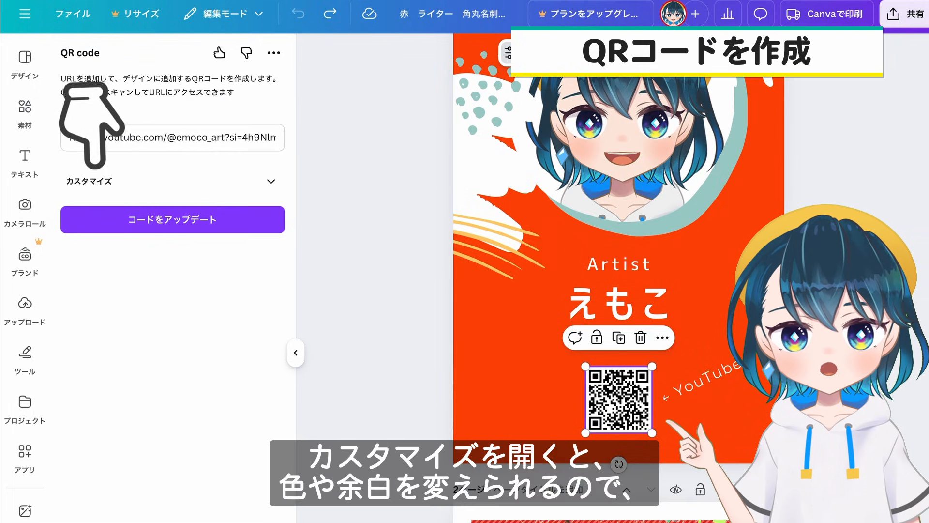
Try a red foreground colour (前景色) for the QR code and update the code.
left_click(89, 181)
left_click(268, 249)
left_click_drag(270, 351, 454, 280)
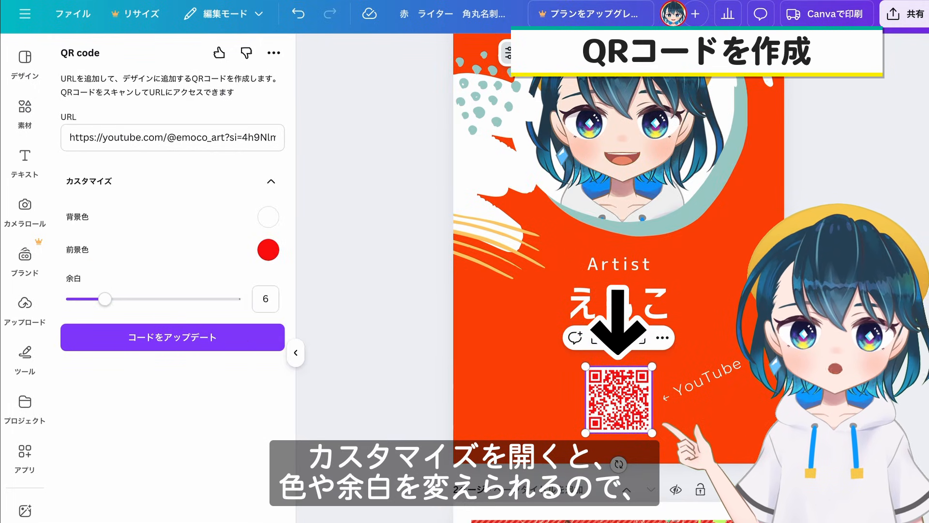
left_click(172, 337)
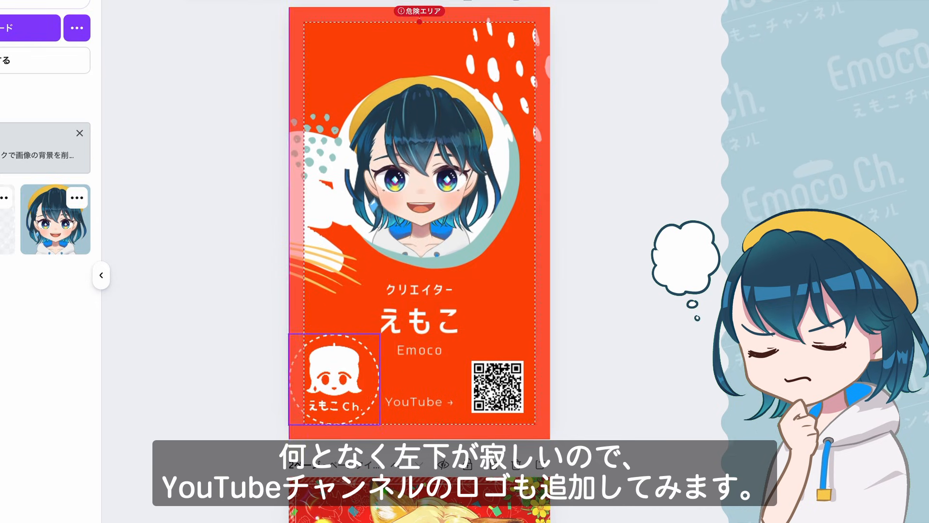
Position the えもこ Ch. channel logo in the lower-left corner of the front page and lower its opacity (透明度).
mouse_move(334, 378)
left_mouse_down()
mouse_move(334, 397)
mouse_move(334, 387)
left_mouse_up()
left_click(503, 15)
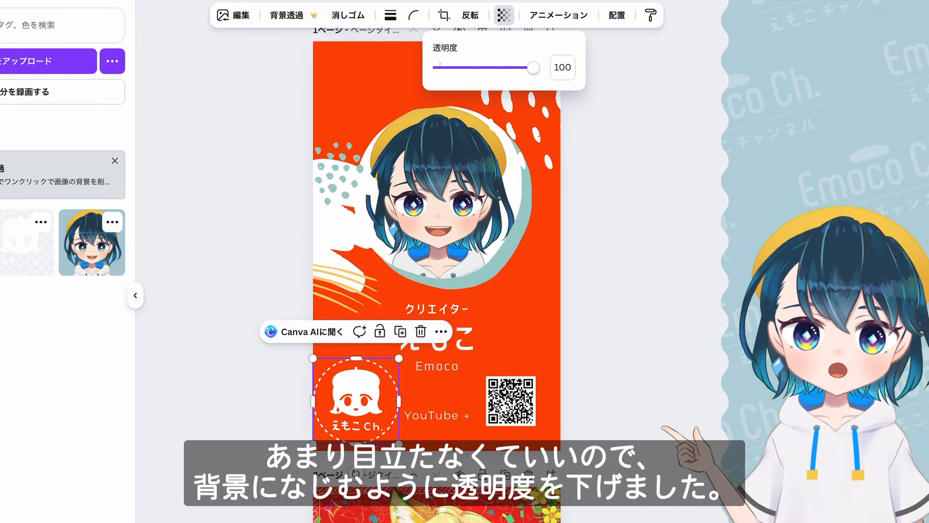
left_click_drag(534, 68, 502, 67)
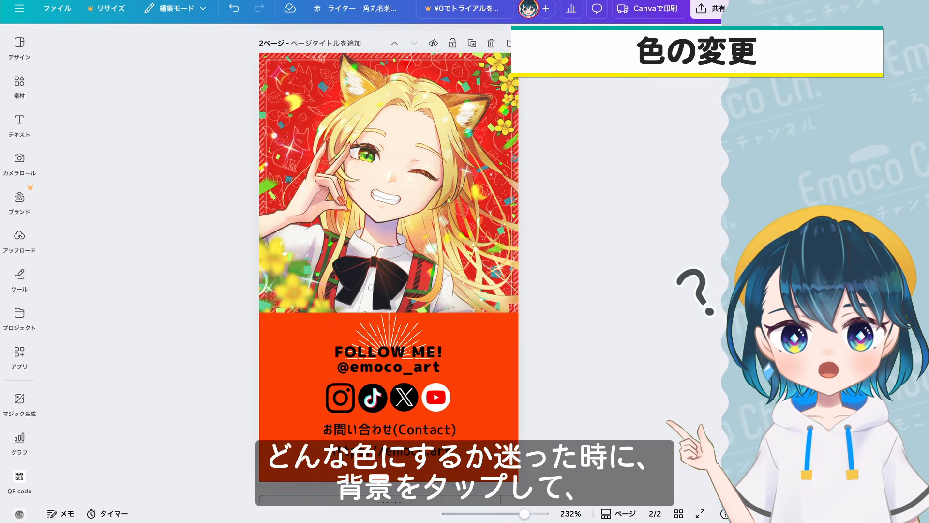
Try the terracotta, dark brown and pale beige photo colours (写真の色) as the back page's background.
left_click(491, 357)
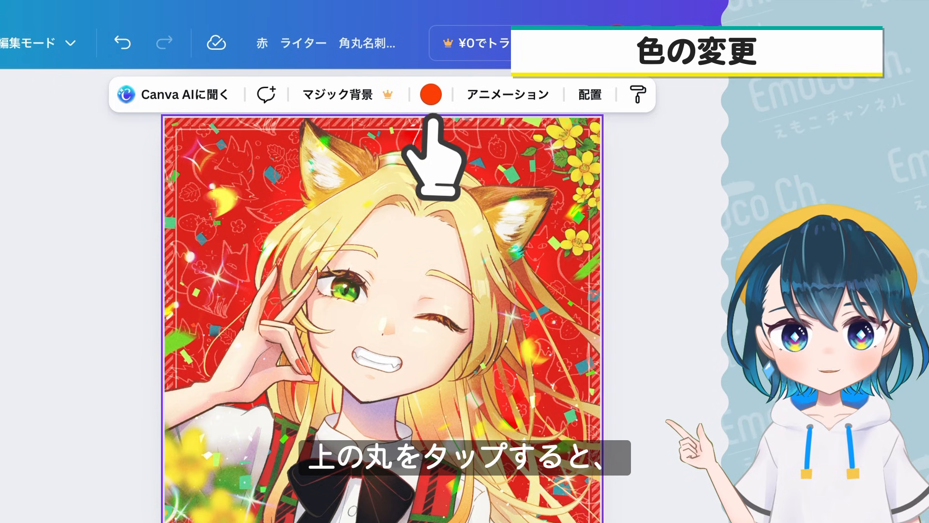
left_click(417, 39)
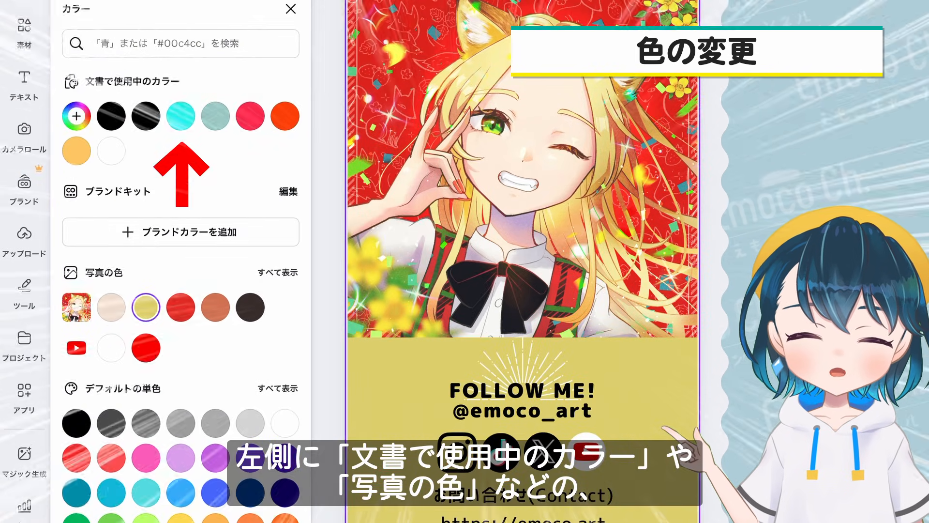
left_click(215, 307)
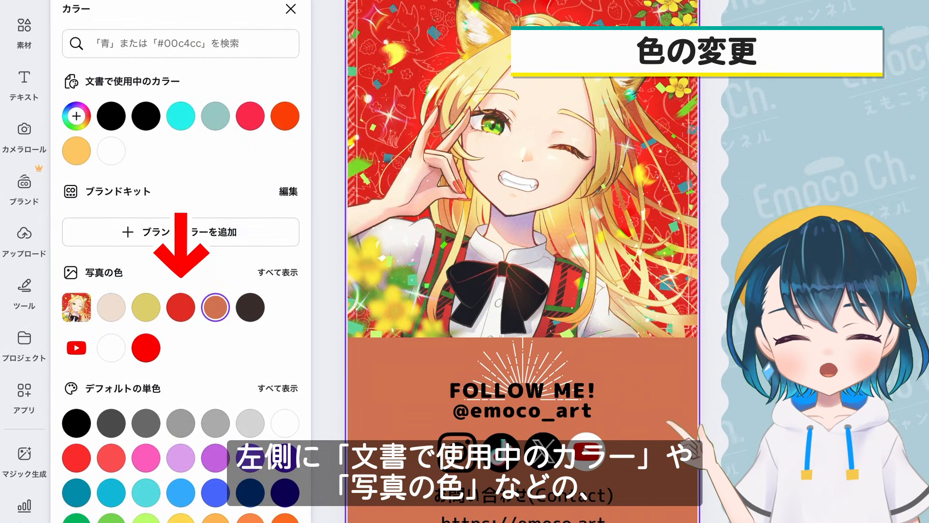
left_click(250, 307)
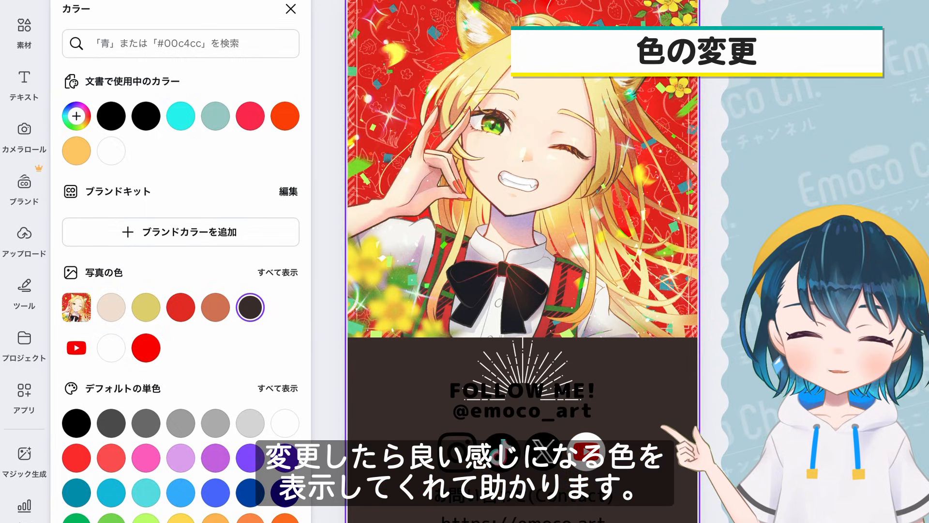
left_click(112, 307)
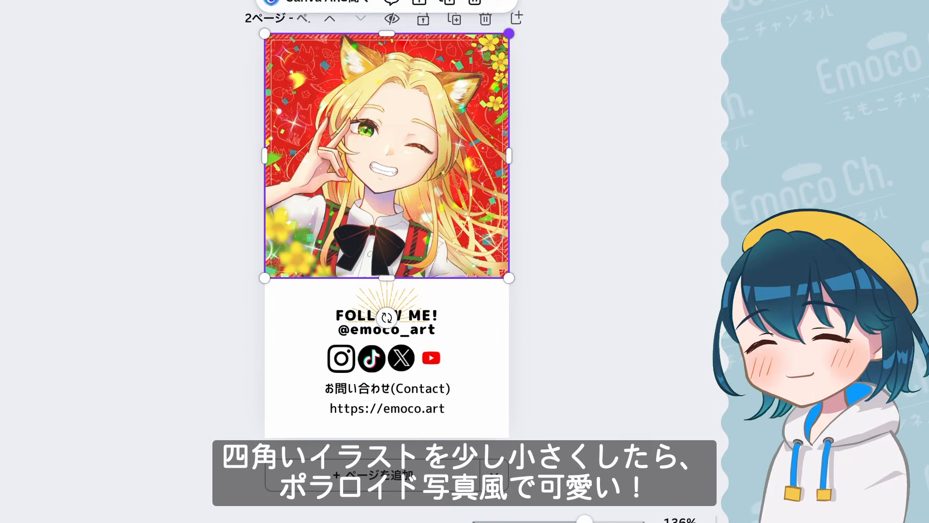
Shrink the square illustration on the back page slightly from opposite corners to leave an even white border around it.
left_click_drag(508, 34, 495, 47)
left_click_drag(265, 278, 277, 265)
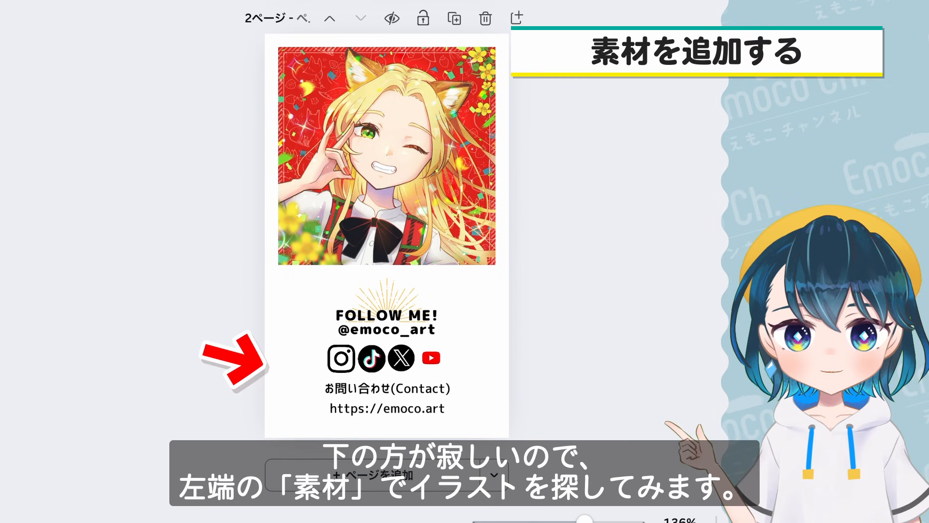
Browse the illustration elements and search for 犬 and 花 to find decoration for the lower part of the back page.
scroll(136, 334, "down", 6)
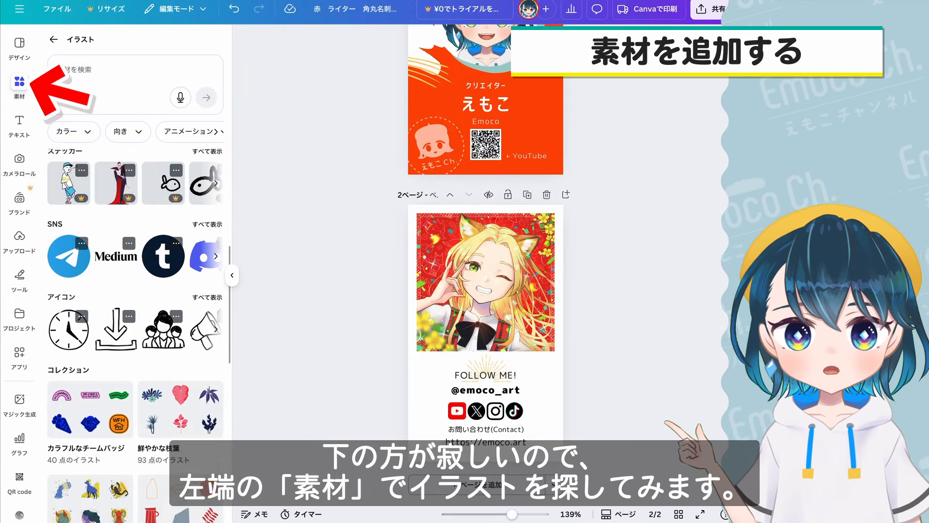
scroll(135, 333, "up", 6)
scroll(135, 334, "down", 10)
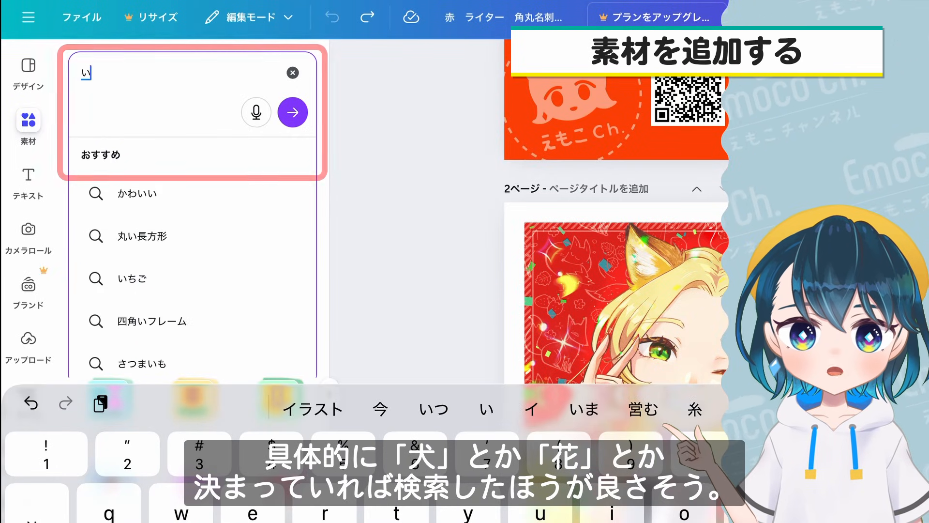
type("犬")
key("Return")
scroll(193, 338, "down", 2)
scroll(193, 353, "down", 5)
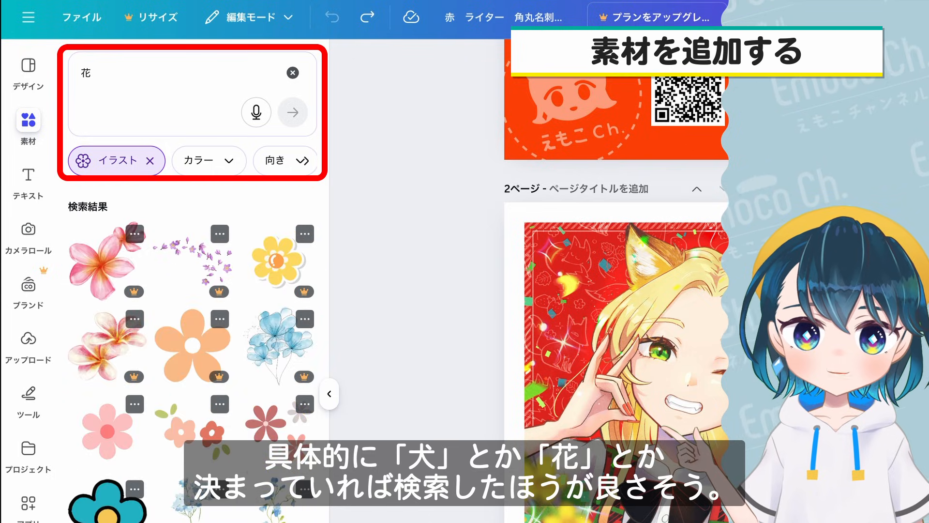
scroll(193, 353, "down", 1)
scroll(193, 353, "down", 8)
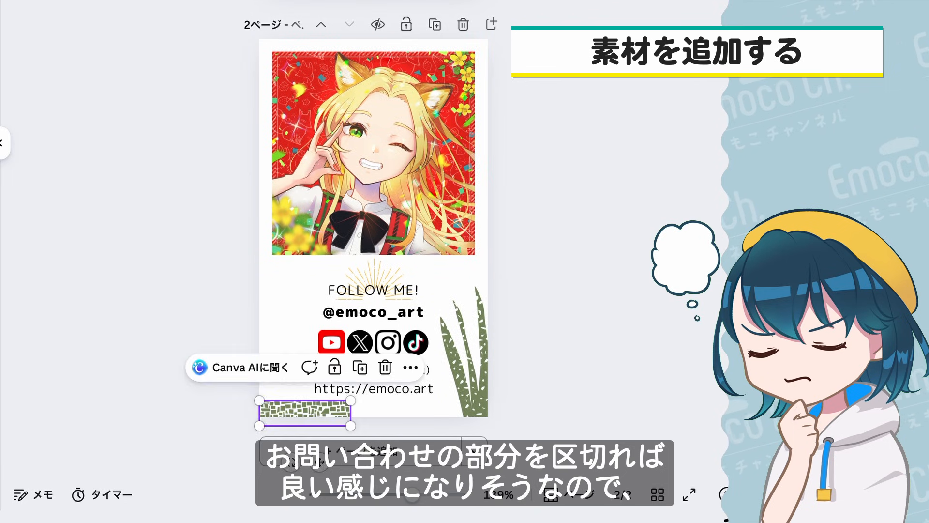
Try enlarging the green stone pattern across the back page's lower edge and shifting the plant illustration outward beyond the right edge.
left_click_drag(350, 400, 373, 391)
left_click_drag(259, 422, 180, 446)
left_click_drag(471, 377, 485, 378)
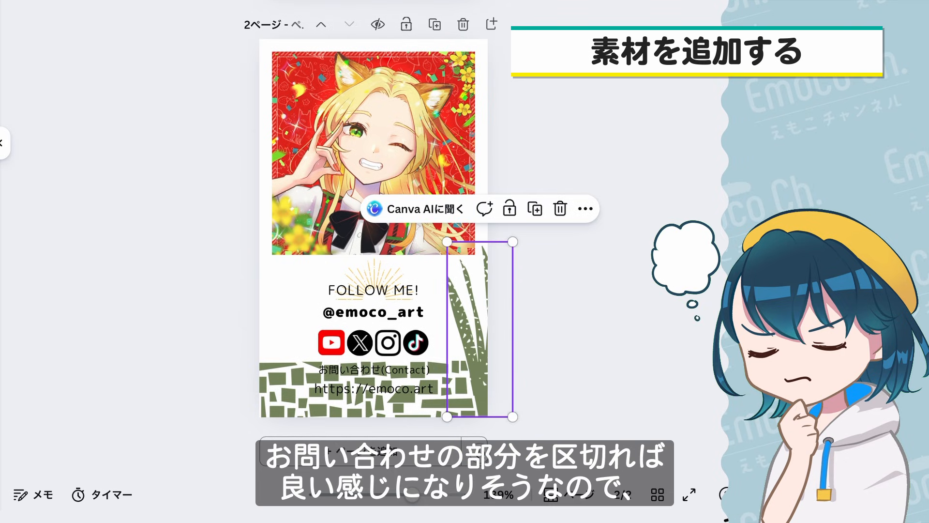
left_click(290, 402)
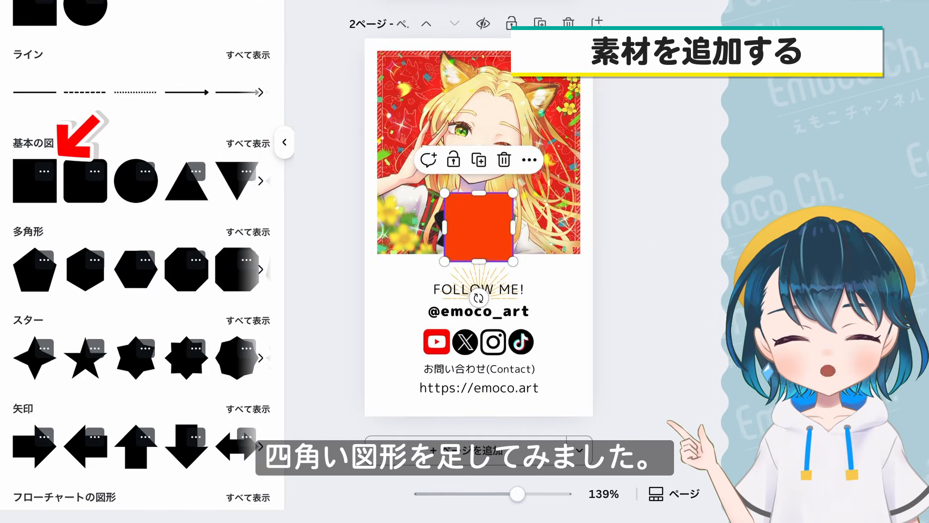
Stretch the red rectangle across the full card width behind the contact text, past the lower edge, and move the text slightly down.
left_click_drag(469, 348, 594, 387)
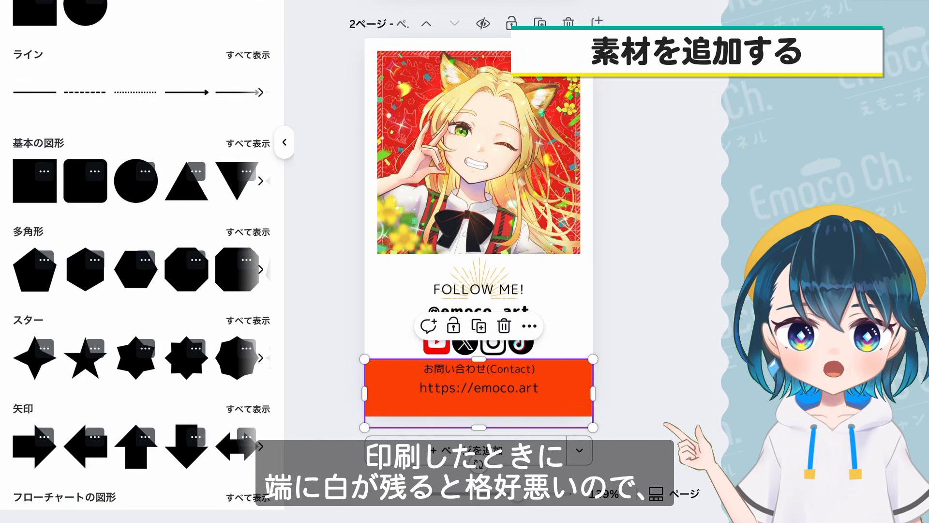
key("Escape")
left_click(479, 387)
left_click_drag(479, 387, 479, 396)
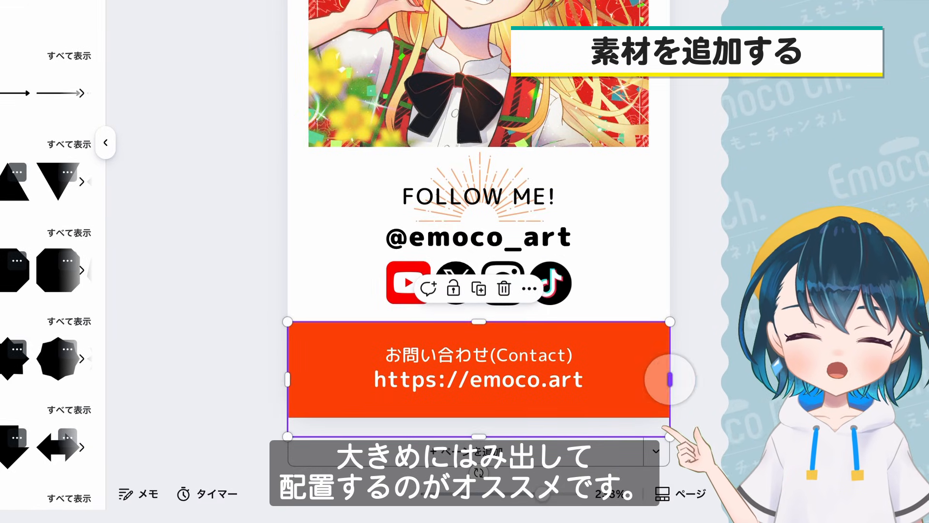
Widen the red rectangle behind the contact text so it extends past both side edges of the back page.
left_click_drag(670, 379, 698, 378)
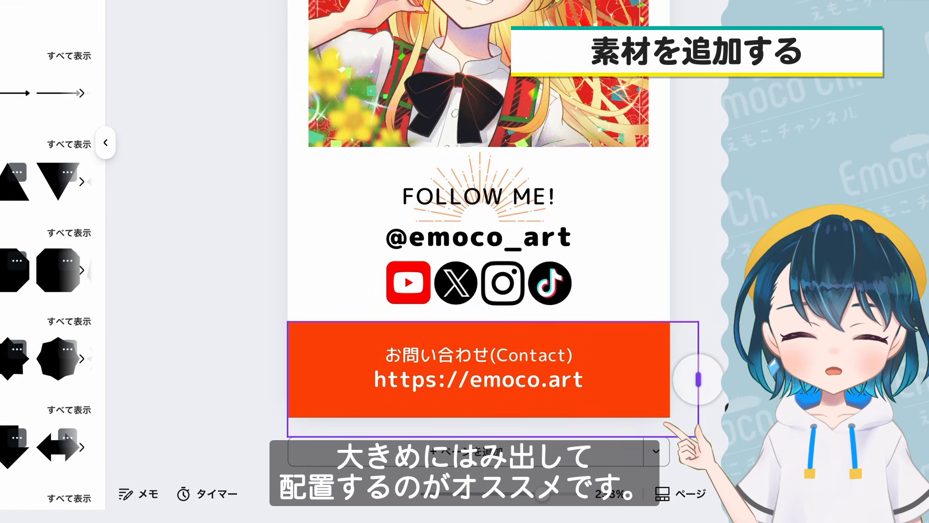
left_click_drag(288, 379, 260, 379)
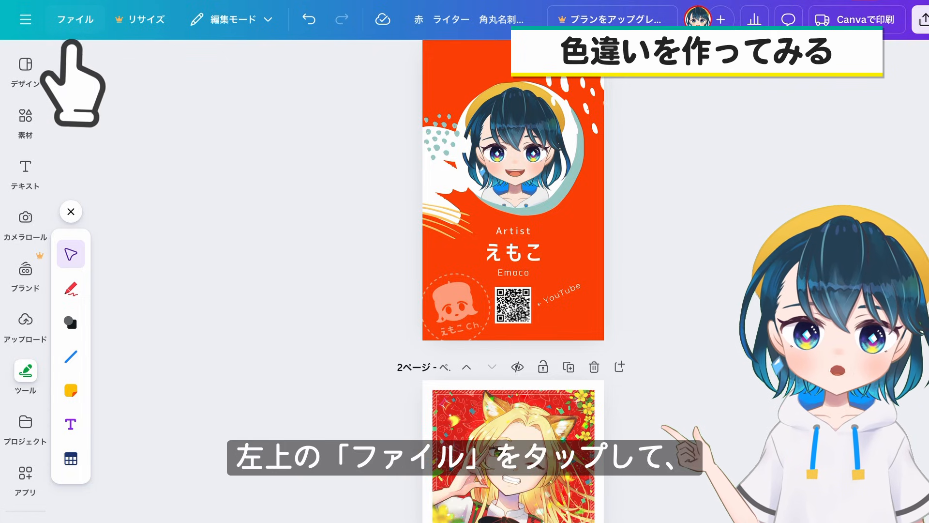
Make a copy of the design and try several green and blue backgrounds on its front page, settling on teal.
left_click(75, 19)
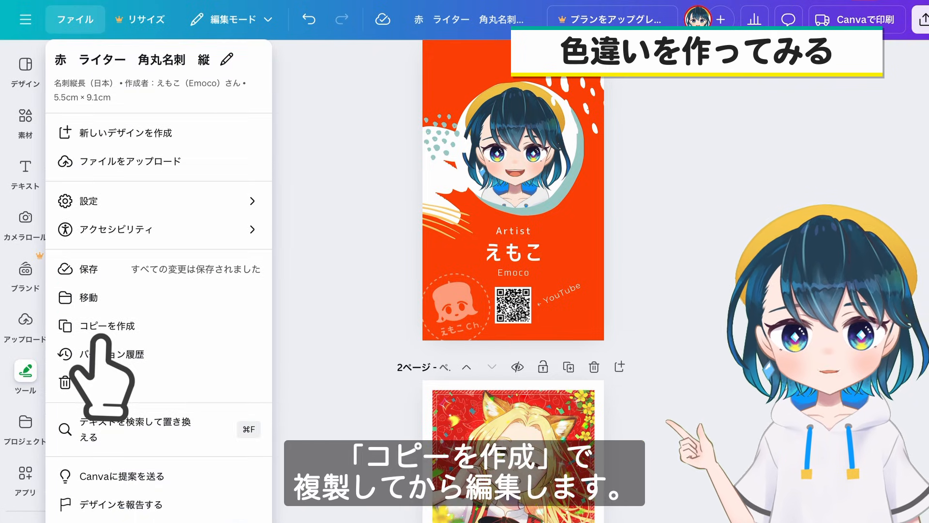
left_click(78, 325)
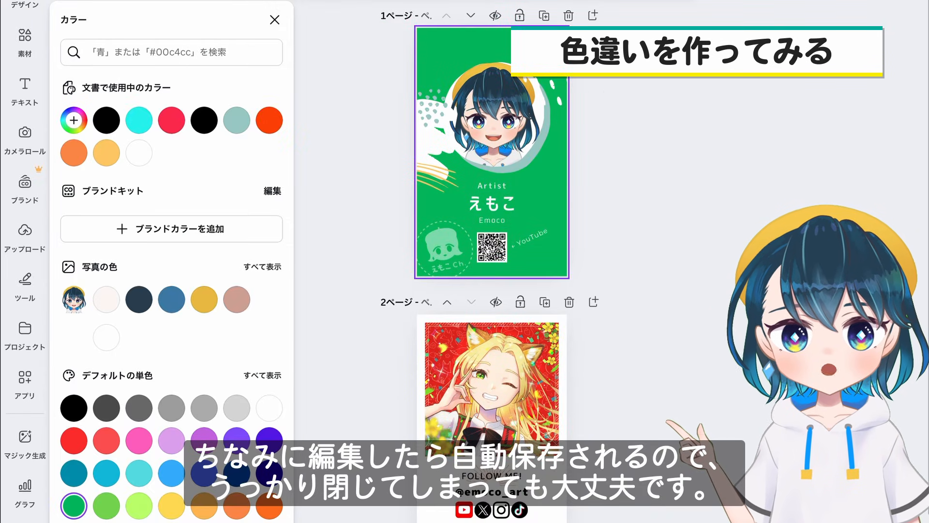
left_click(107, 506)
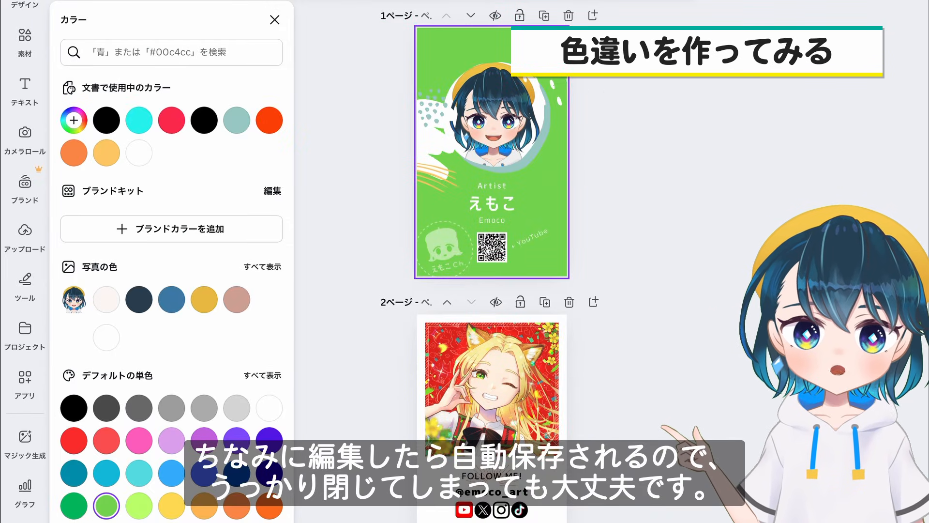
left_click(73, 505)
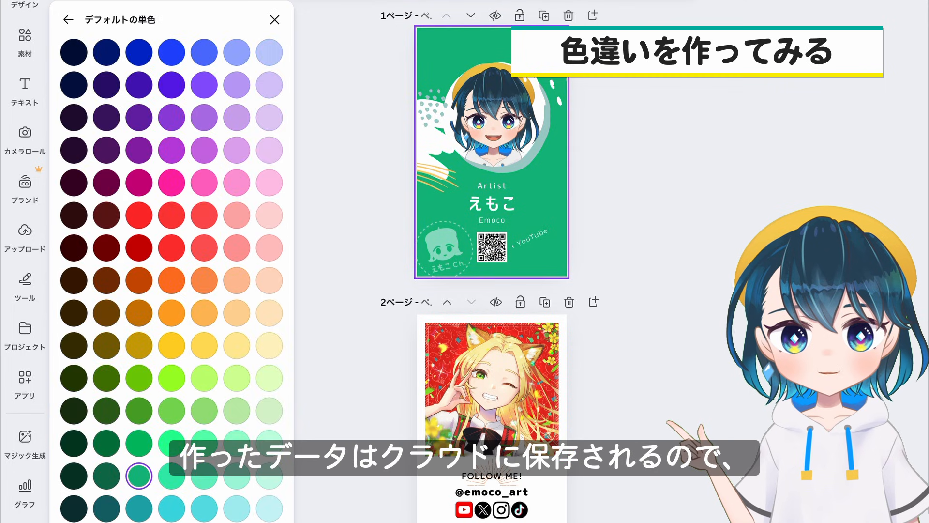
scroll(171, 271, "down", 3)
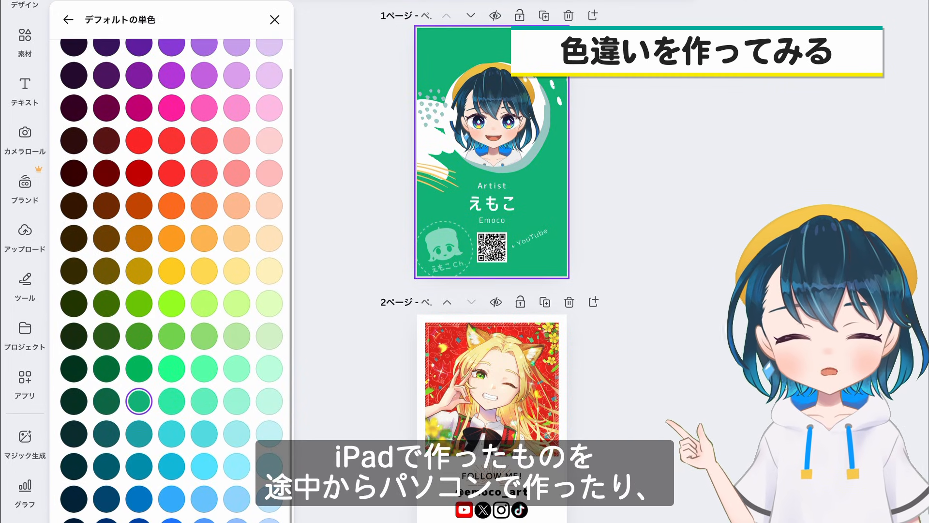
left_click(139, 466)
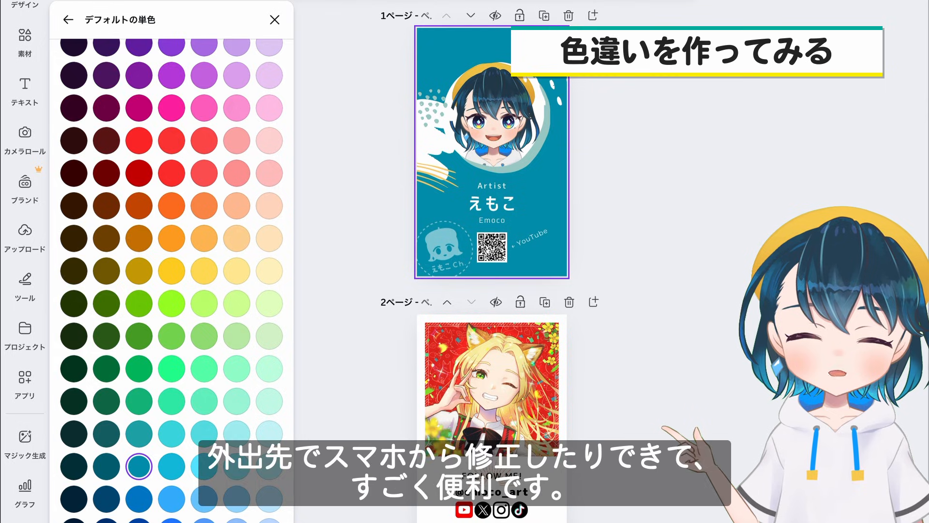
left_click(171, 466)
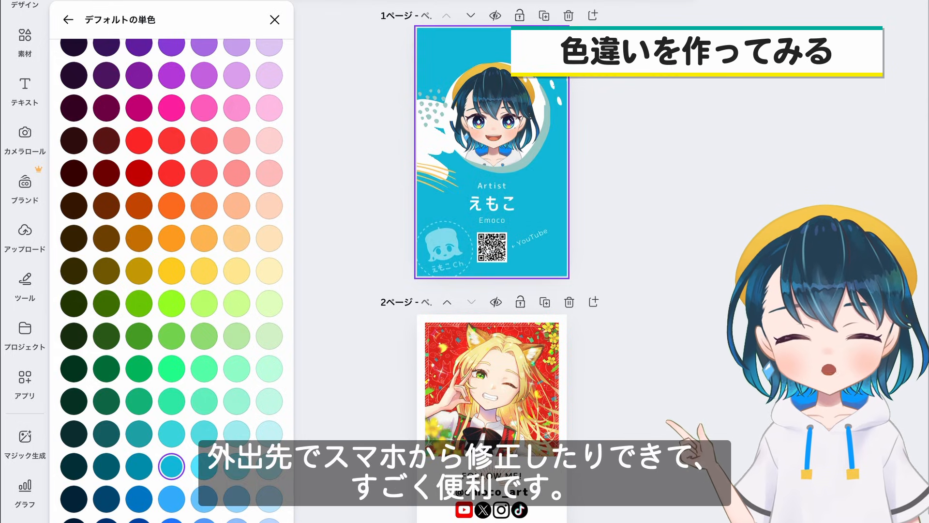
left_click(139, 466)
left_click(139, 434)
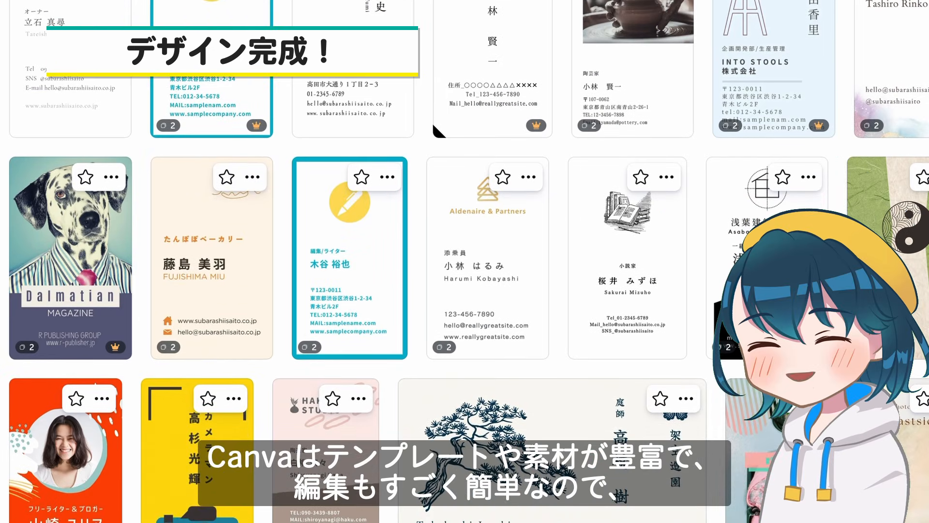
scroll(464, 262, "down", 3)
scroll(464, 261, "down", 2)
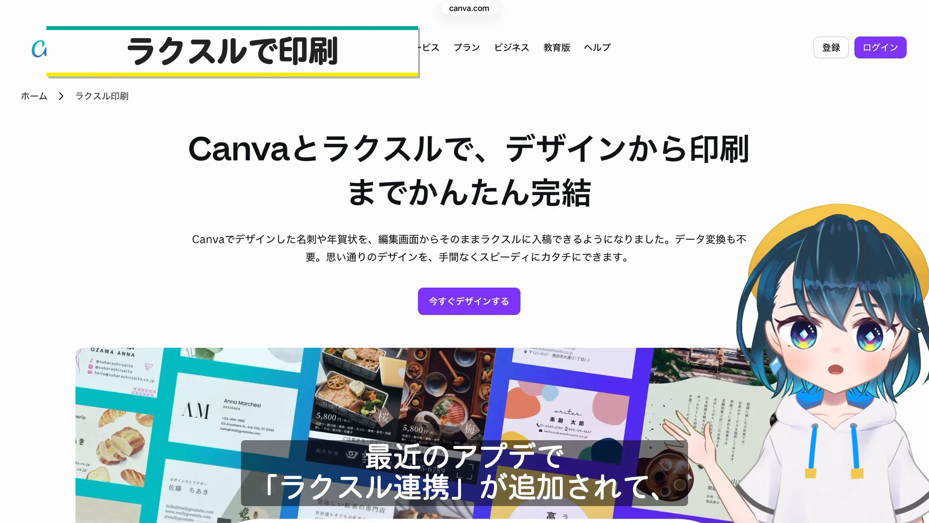
scroll(464, 290, "down", 5)
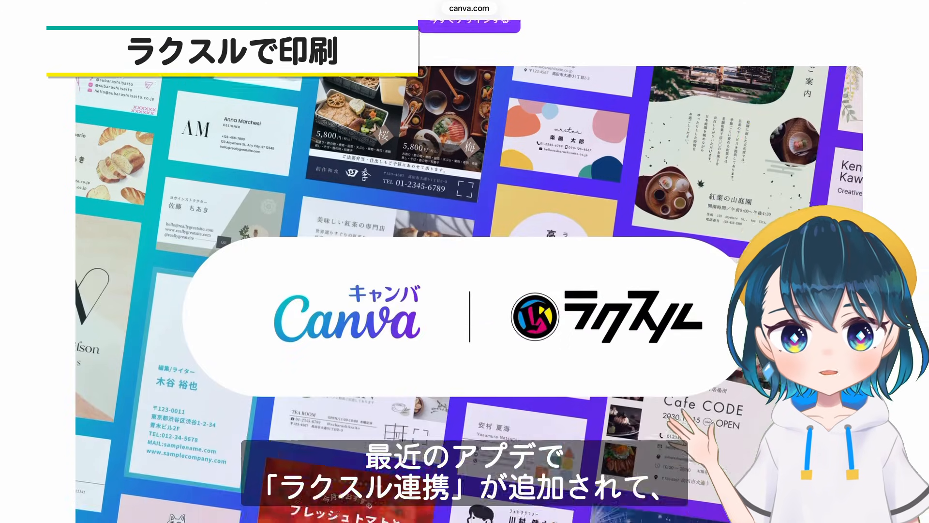
scroll(465, 290, "down", 2)
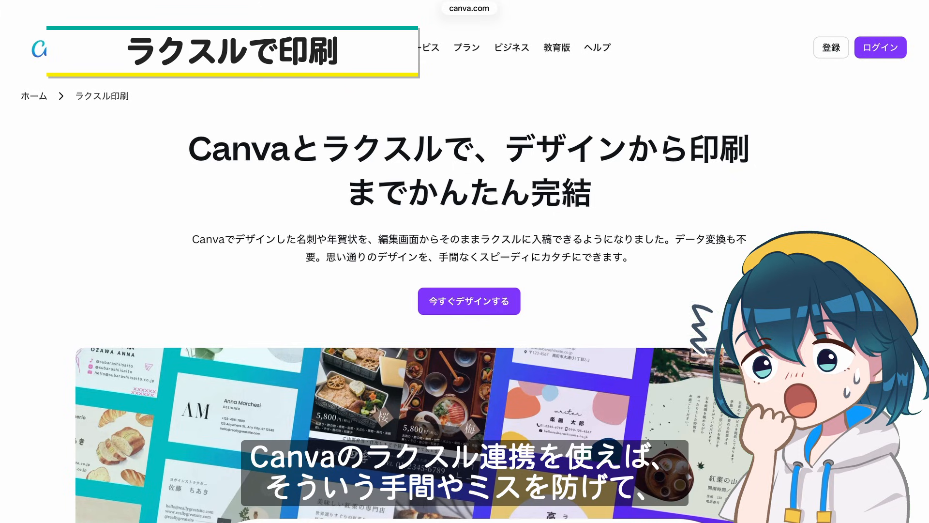
scroll(465, 271, "down", 7)
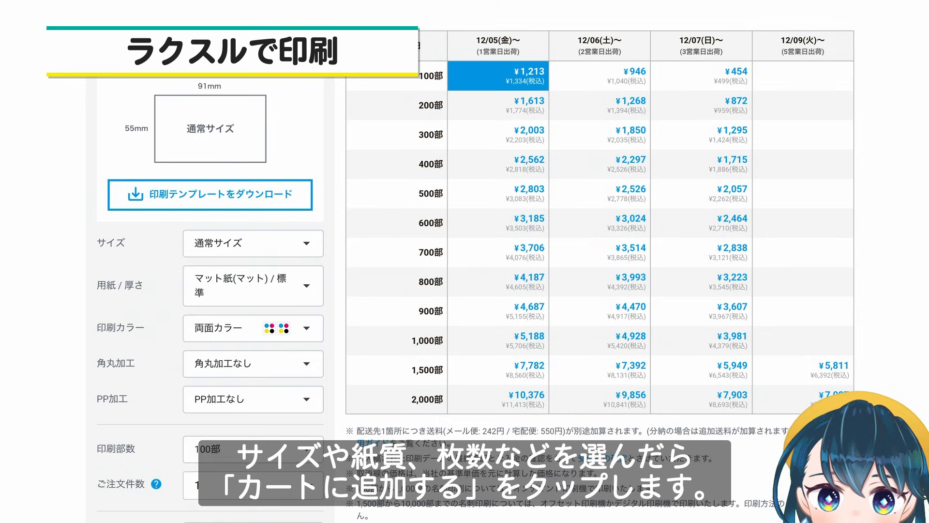
Add 100 cards with three-business-day shipping to the Raksul cart and begin a free member registration at the e-mail field.
left_click(701, 76)
scroll(465, 261, "down", 5)
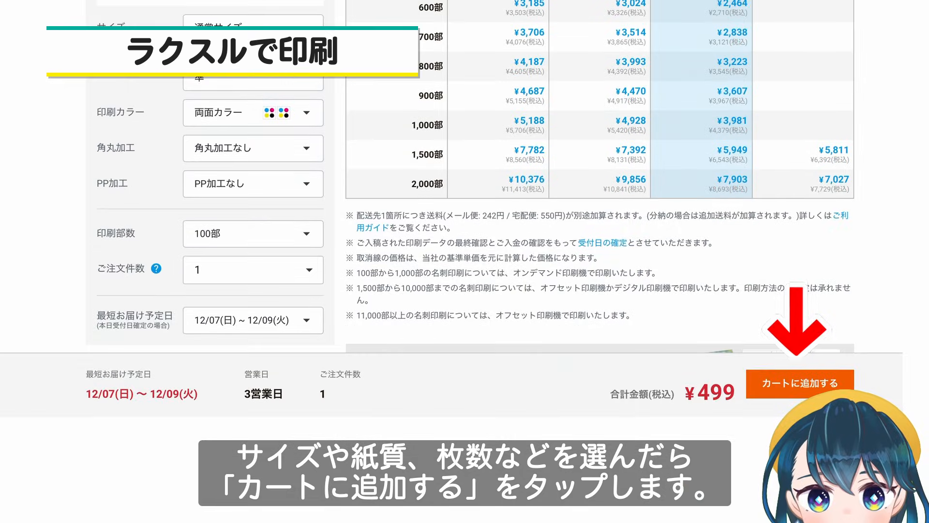
left_click(800, 382)
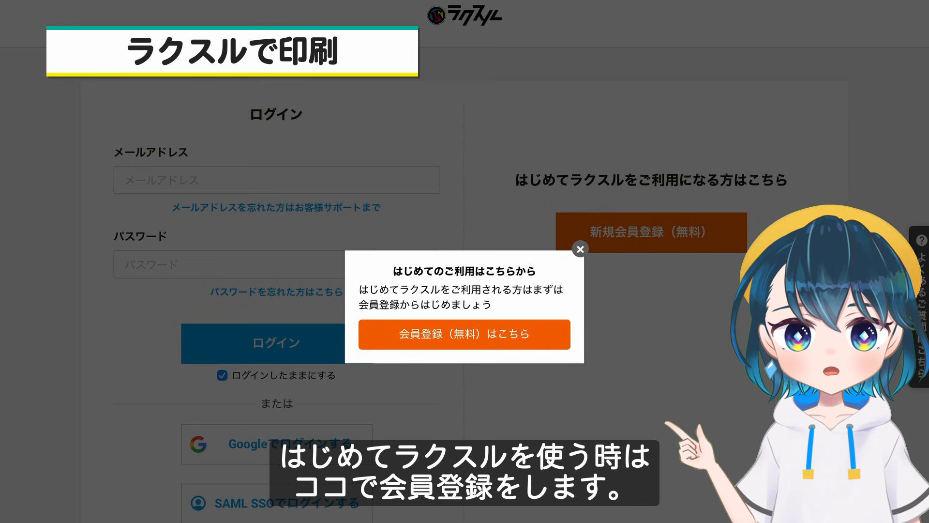
left_click(464, 334)
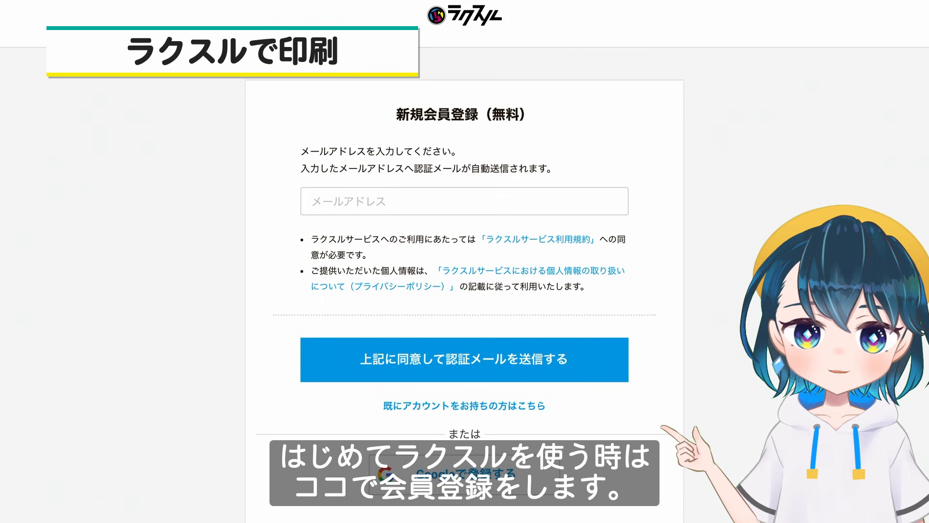
left_click(465, 201)
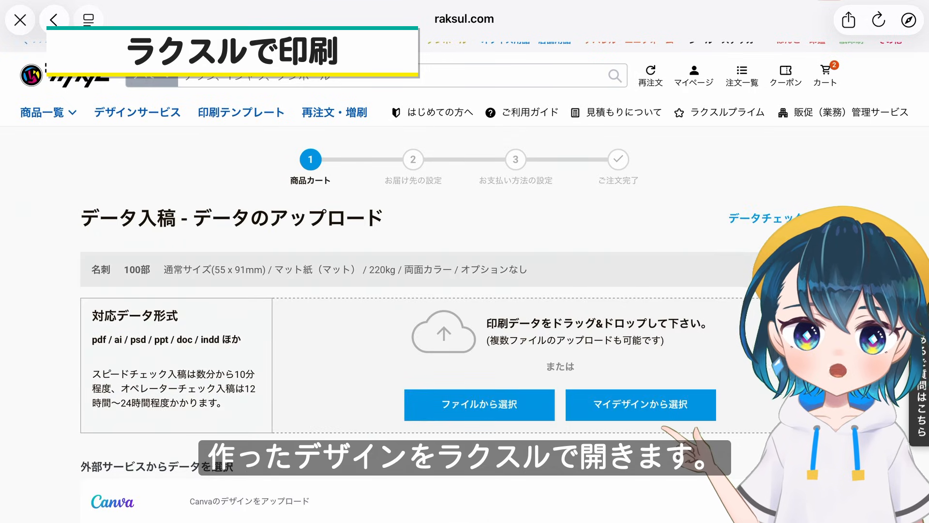
Give Raksul access to the Canva account and import the business card design as the print data.
scroll(465, 290, "down", 5)
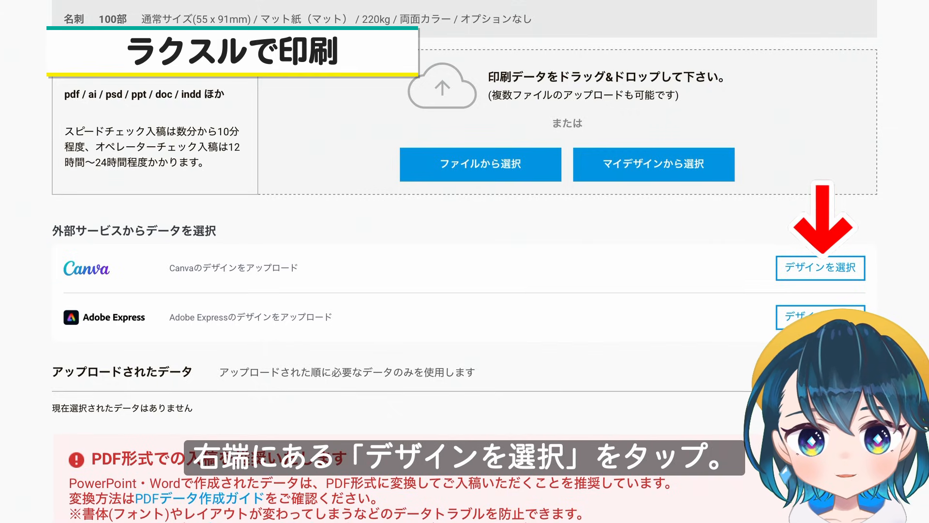
left_click(821, 267)
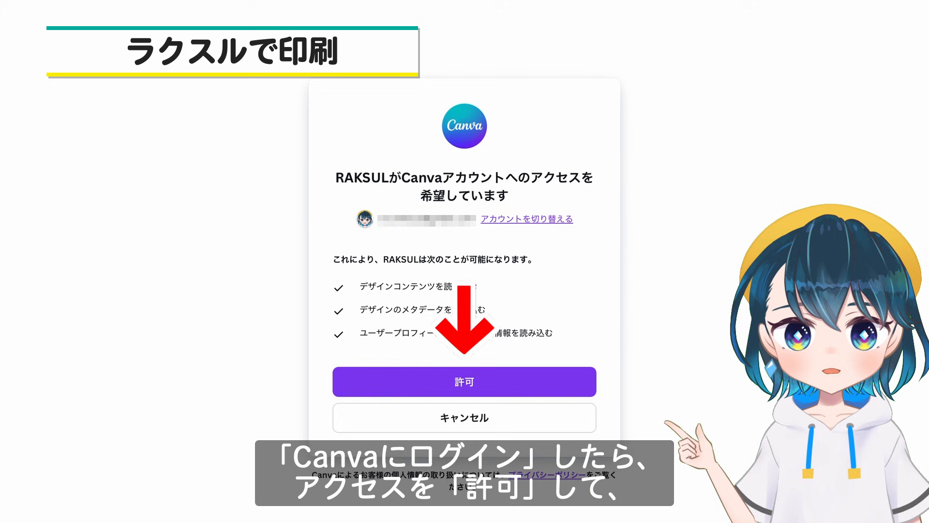
left_click(464, 382)
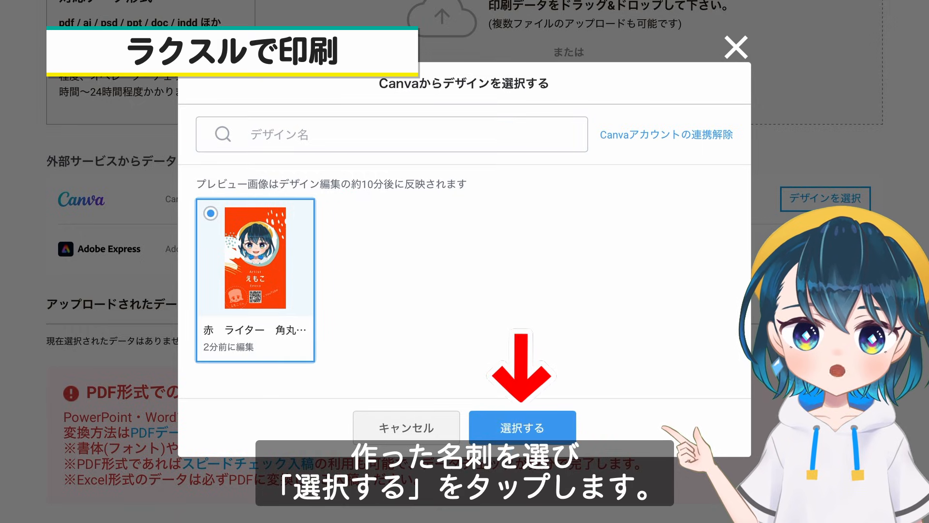
left_click(522, 427)
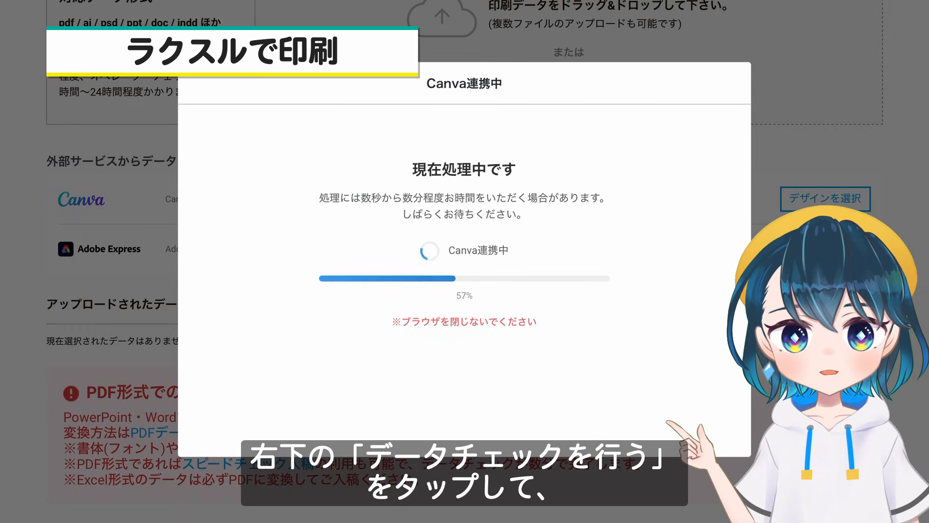
Run the data check on the imported card and inspect both sides in the vertical and horizontal finish previews.
left_click(801, 342)
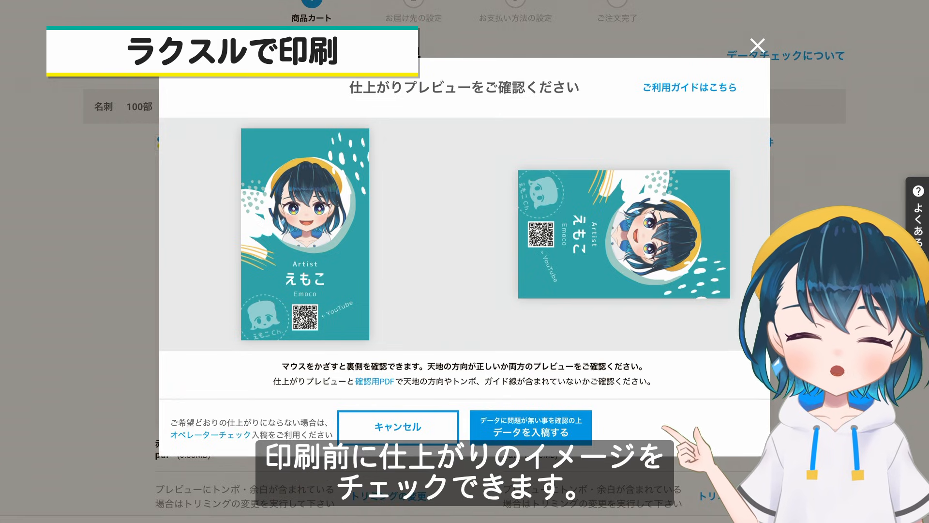
mouse_move(623, 234)
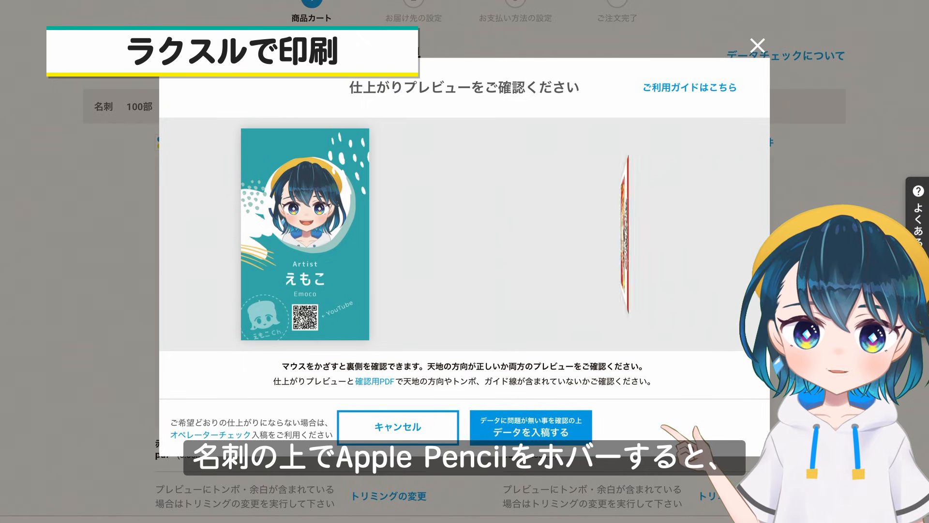
mouse_move(305, 234)
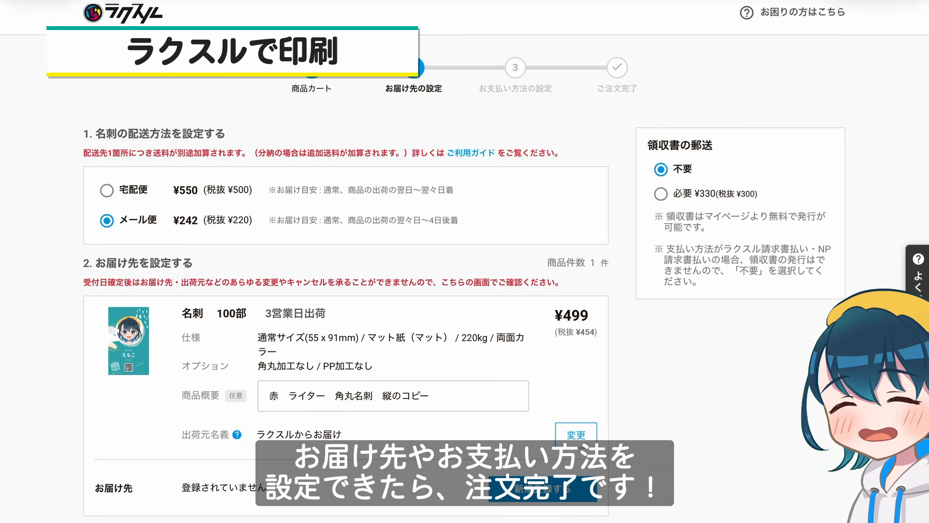
scroll(339, 242, "down", 4)
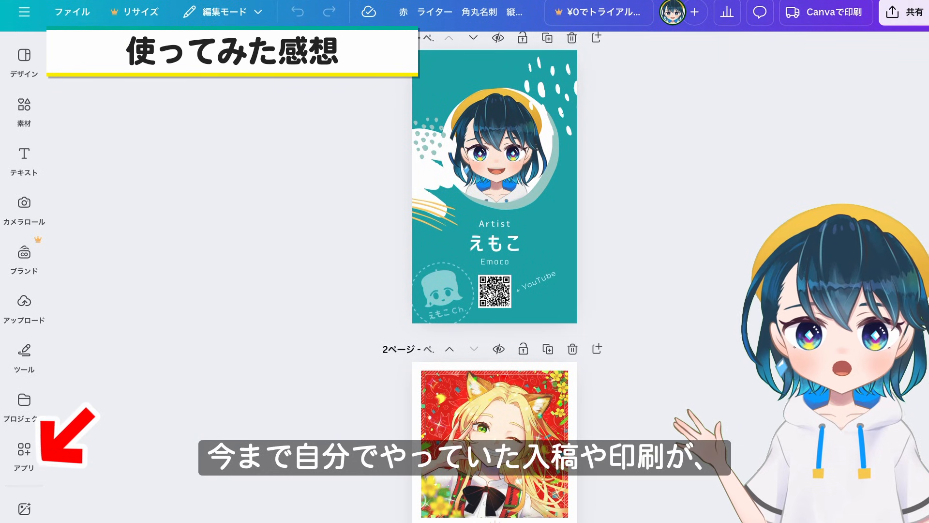
left_click(24, 455)
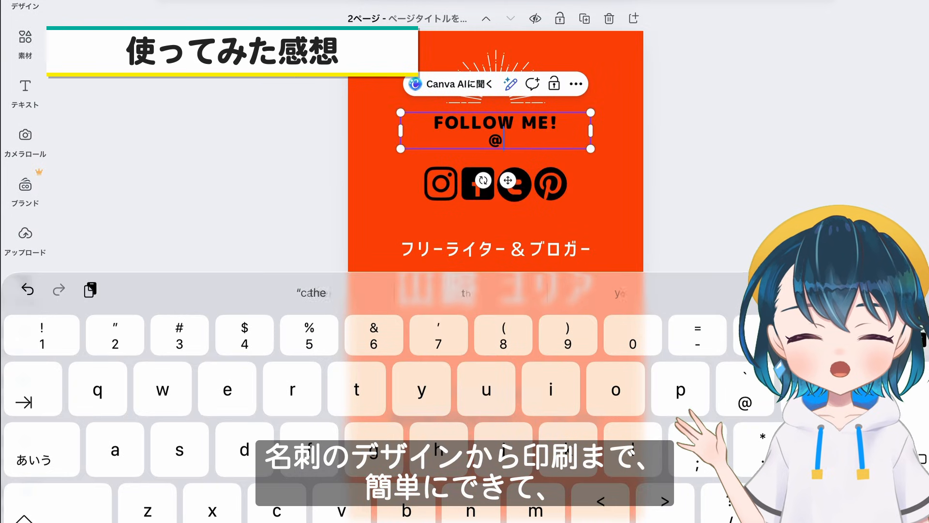
type("emoco_a")
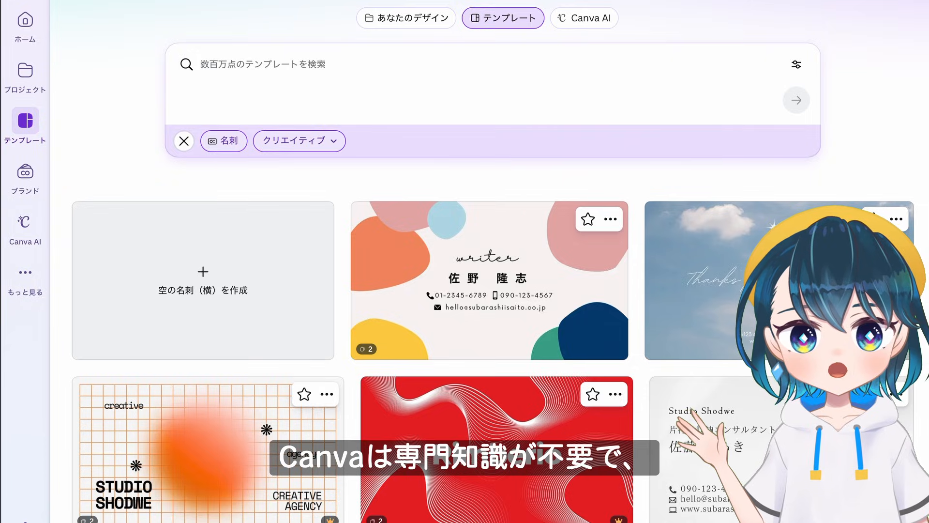
scroll(445, 290, "down", 10)
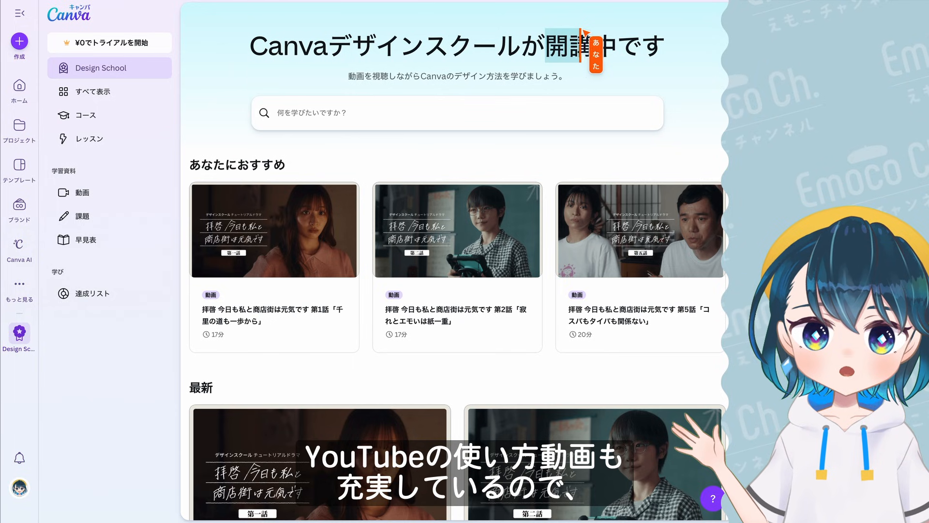
scroll(453, 261, "down", 6)
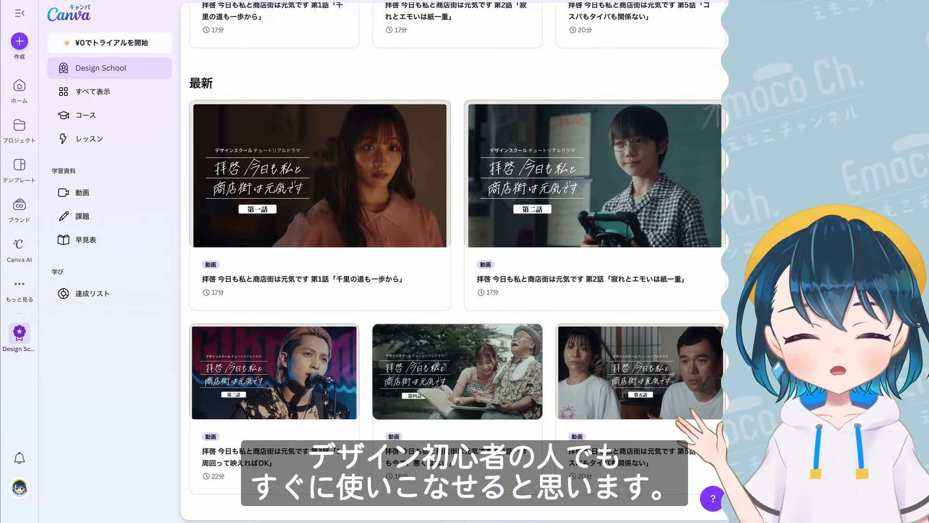